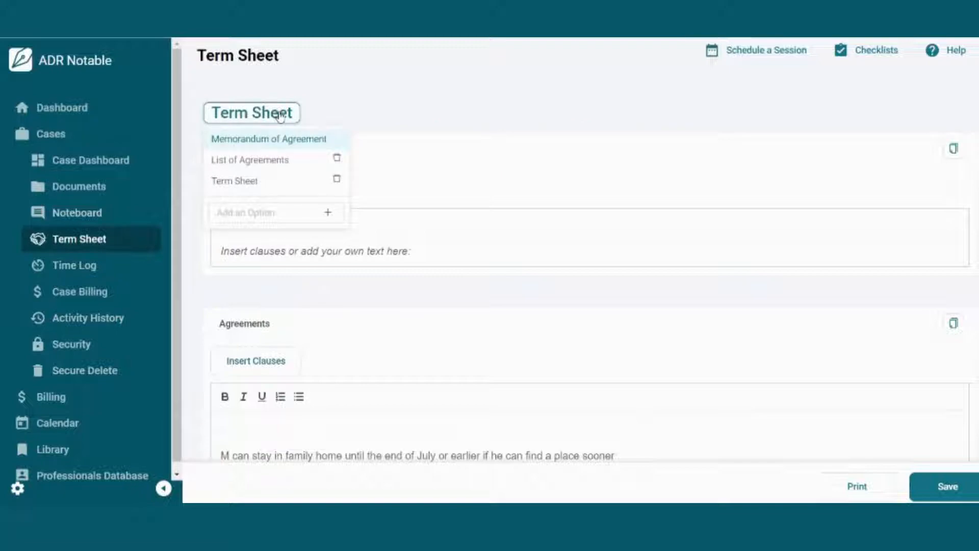
# Step: Choose the Memorandum of Agreement term sheet, title the first section Introduction and insert the Preamble clause
pyautogui.click(261, 137)
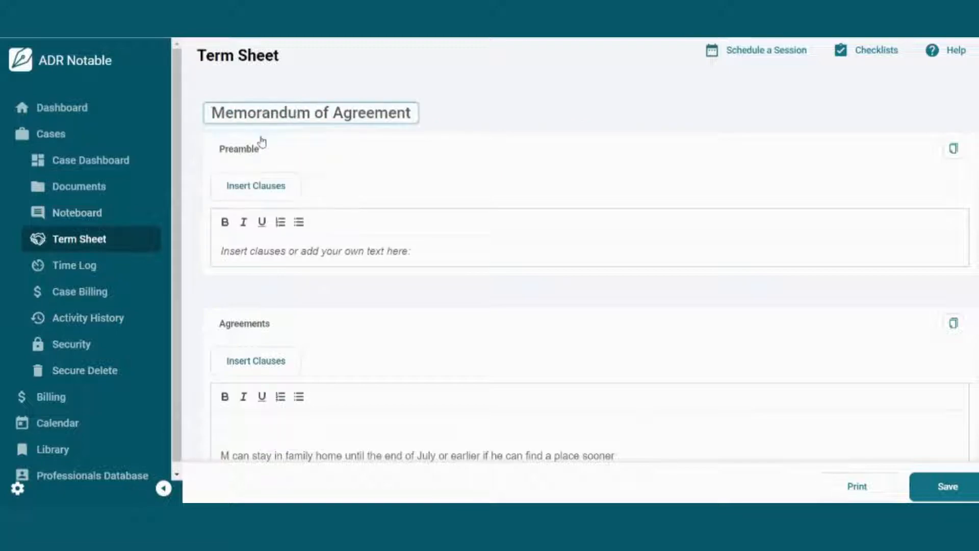
pyautogui.click(241, 149)
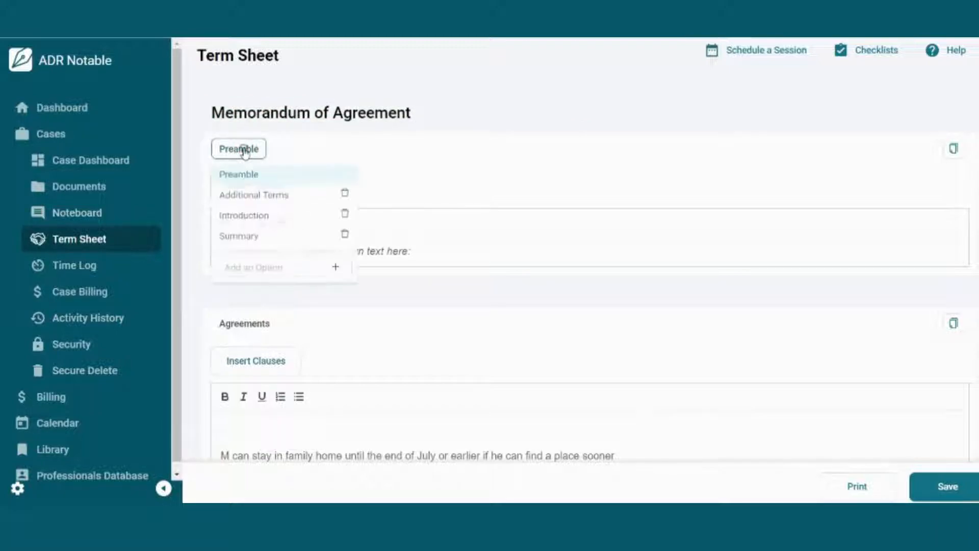
pyautogui.click(250, 218)
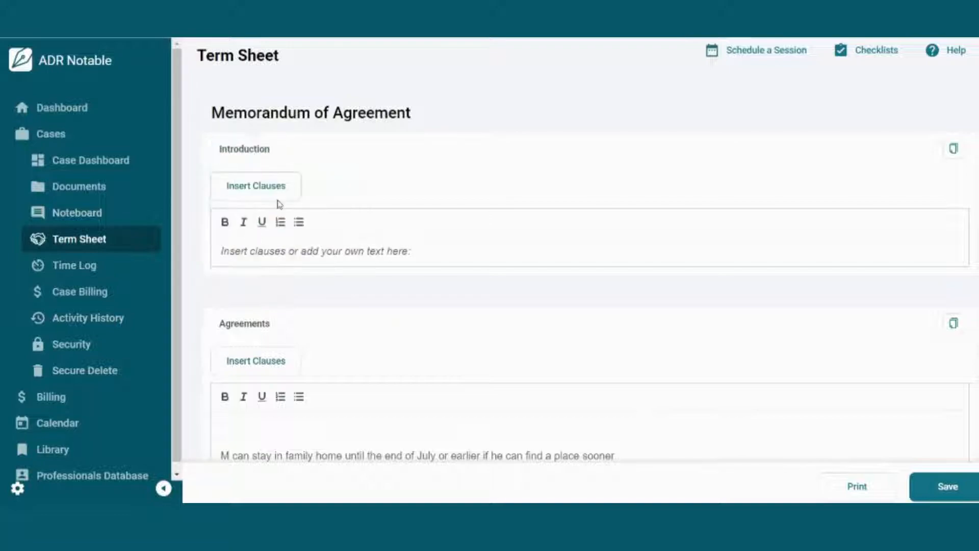
pyautogui.click(258, 186)
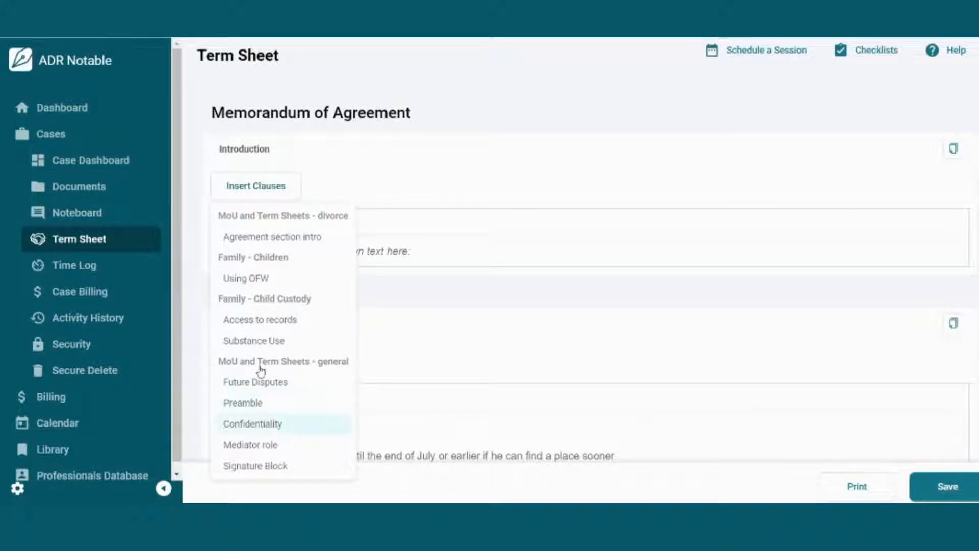
pyautogui.click(251, 403)
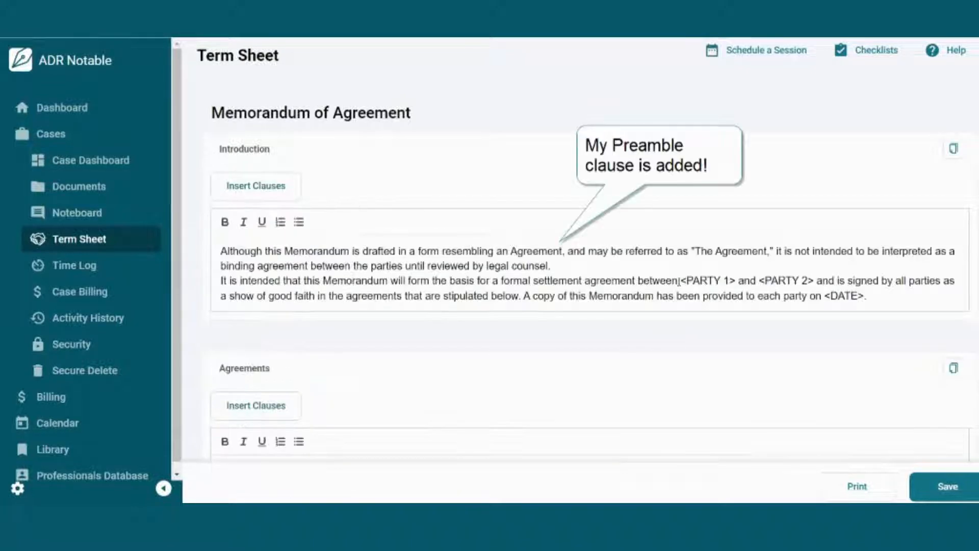
# Step: Fill the Preamble's party placeholders with the parties' names and set the date to August 31, 2022
pyautogui.moveTo(682, 281); pyautogui.dragTo(813, 279)
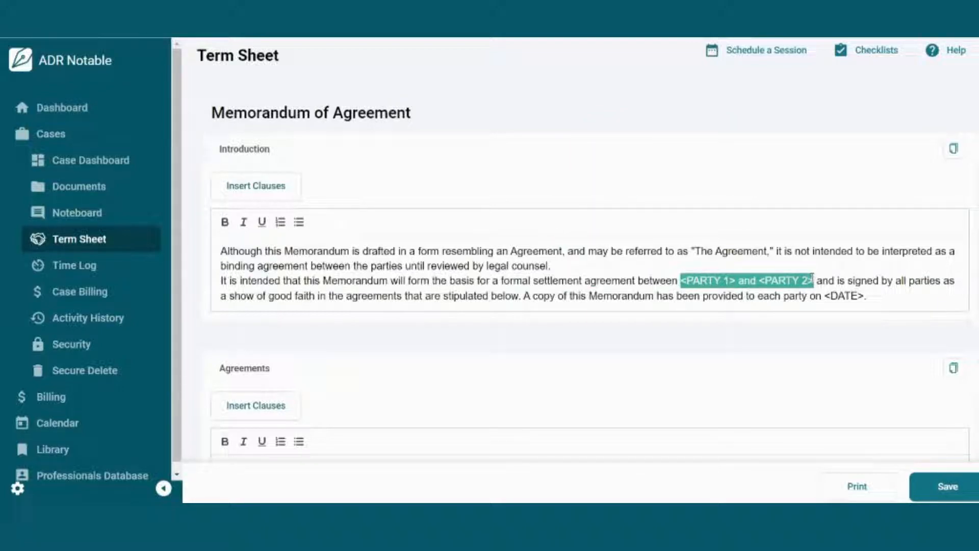
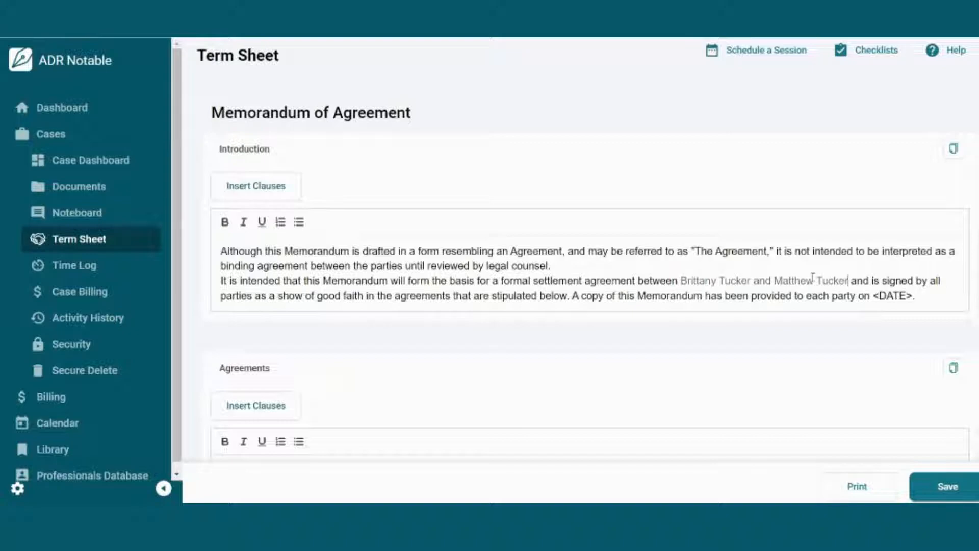
pyautogui.moveTo(873, 296); pyautogui.dragTo(912, 292)
pyautogui.write('August 31, 2022')
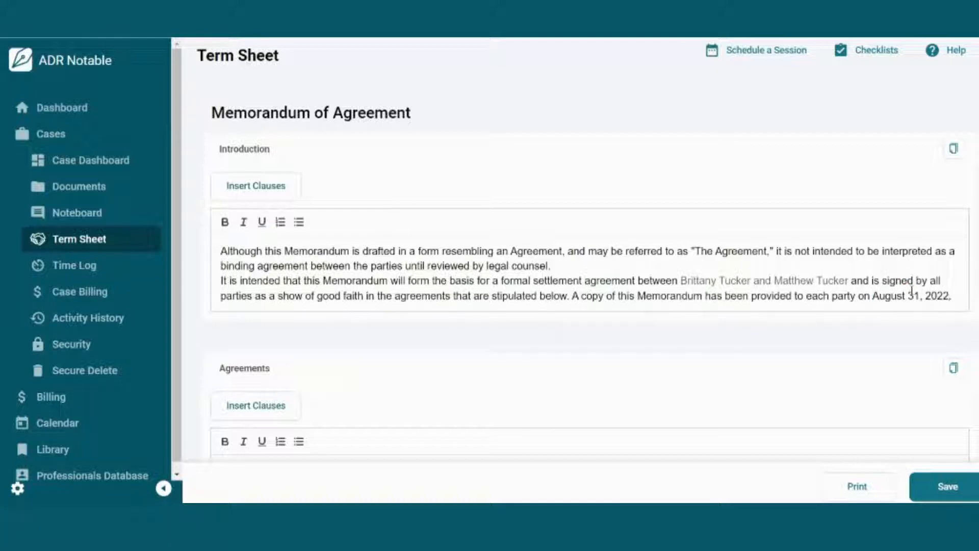
# Step: Format the four agreement term lines in the Agreements section as bullets, caret on the line above
pyautogui.scroll(-4, 402, 383)
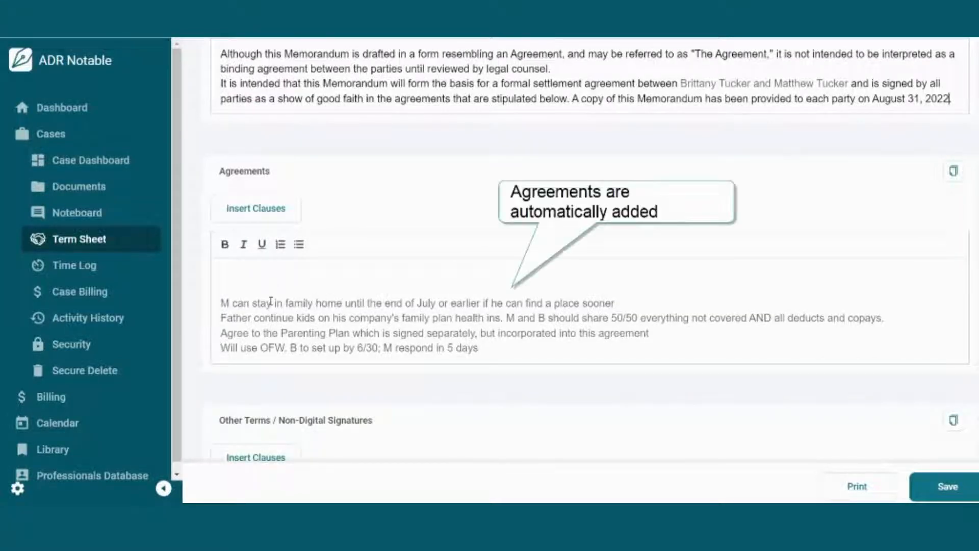
pyautogui.moveTo(221, 303); pyautogui.dragTo(493, 345)
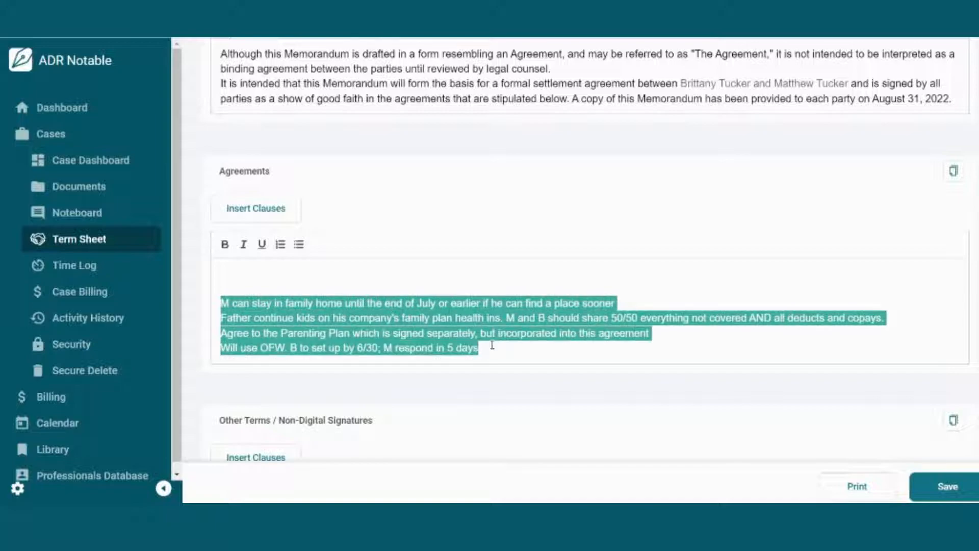
pyautogui.click(298, 244)
pyautogui.click(267, 271)
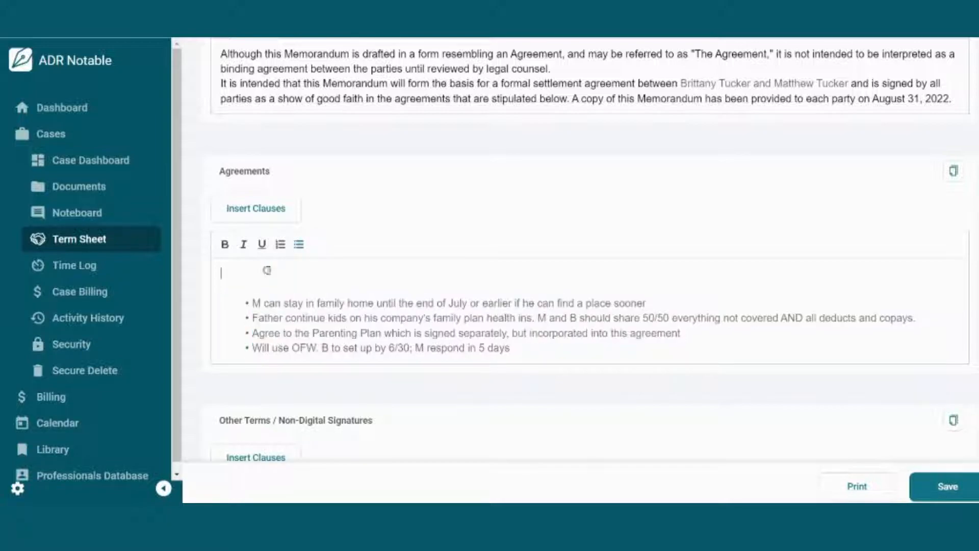
pyautogui.click(272, 218)
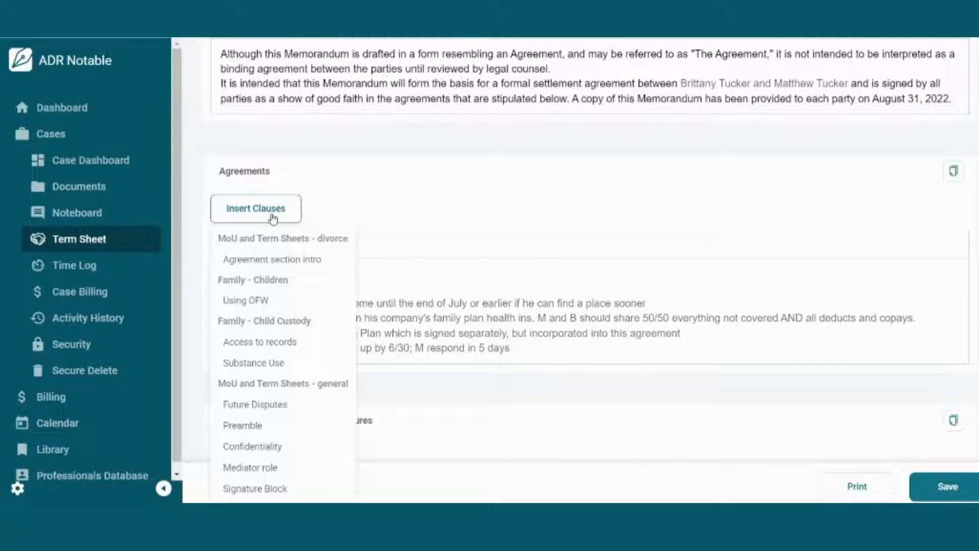
# Step: Insert the Agreement section intro sentence above the bullets and remove the blank line after it
pyautogui.click(280, 258)
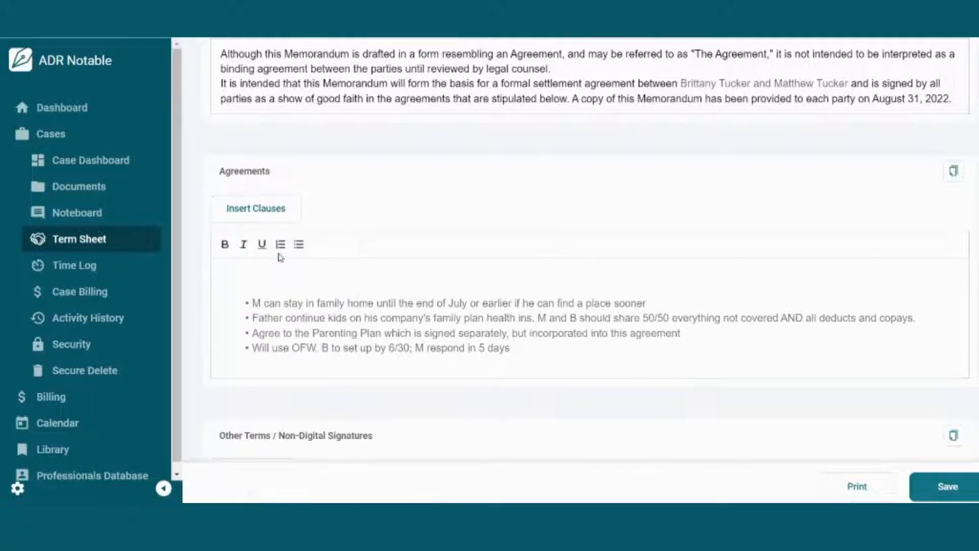
pyautogui.click(247, 286)
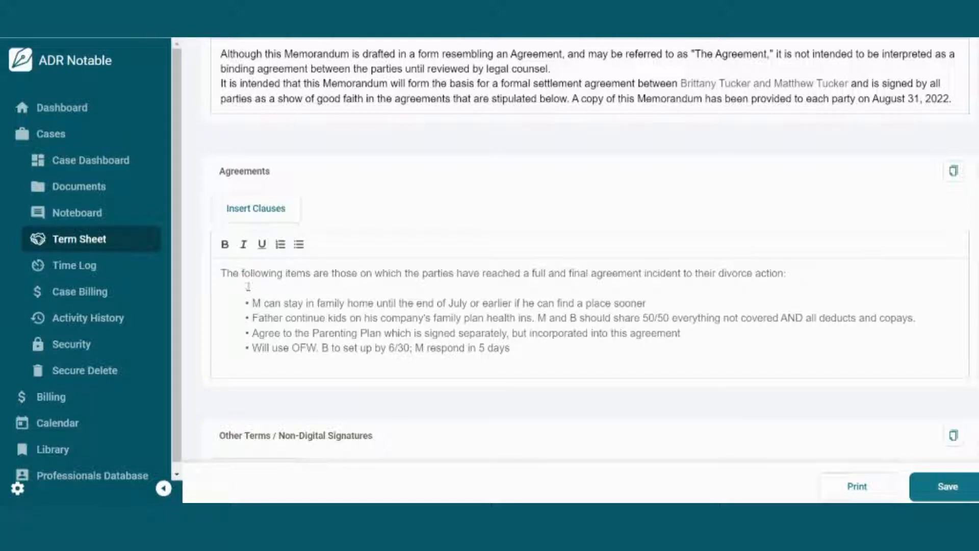
pyautogui.press('BackSpace')
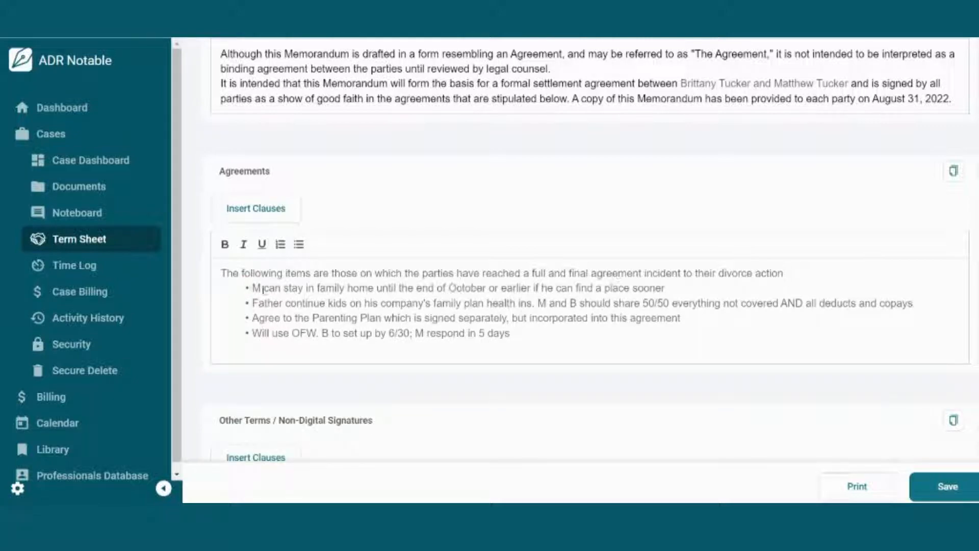
# Step: Reword the first bullet with the party's full first name and 'not later than', dropping the sooner-move clause
pyautogui.click(260, 288)
pyautogui.write('atthew')
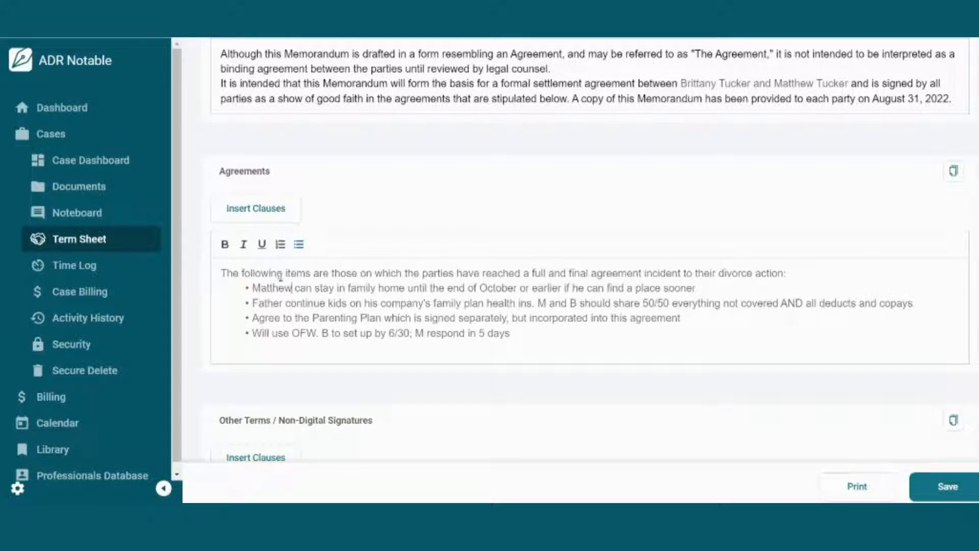
pyautogui.click(430, 289)
pyautogui.write('not later than')
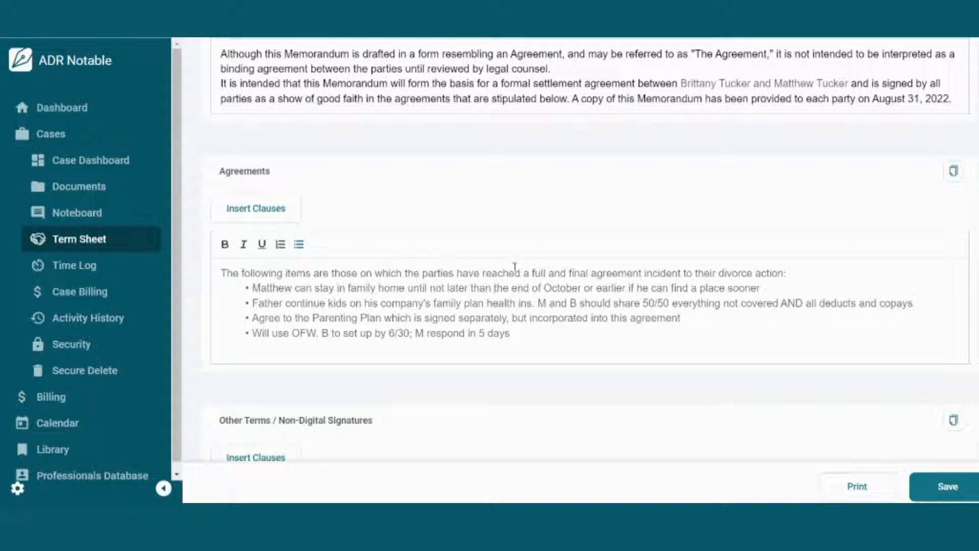
pyautogui.moveTo(583, 289); pyautogui.dragTo(768, 289)
pyautogui.press('BackSpace')
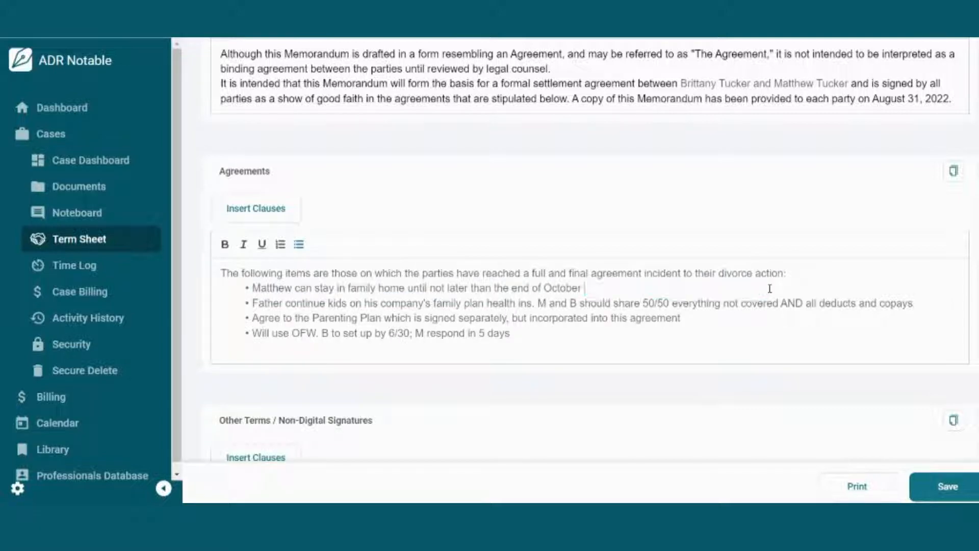
# Step: Replace the second bullet with the reworded insurance terms and lead with both parties' names and lowercase 'agree'
pyautogui.moveTo(251, 303); pyautogui.dragTo(916, 303)
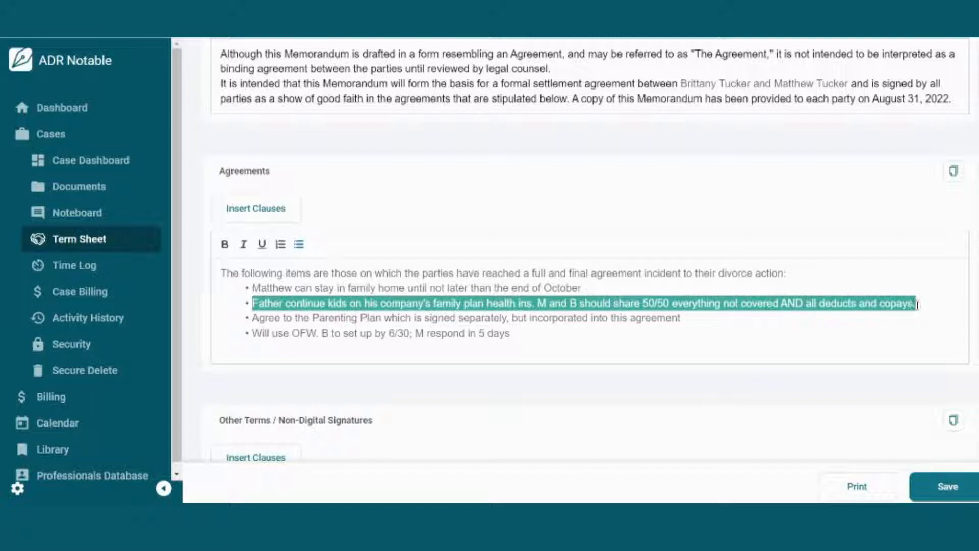
pyautogui.write("Matthew will continue to keep the children on his company's family plan health insurance. Matthew and Brittany will each cover one-half of all medical expenses not covered by insurance, as well as all deductible and copay charges.")
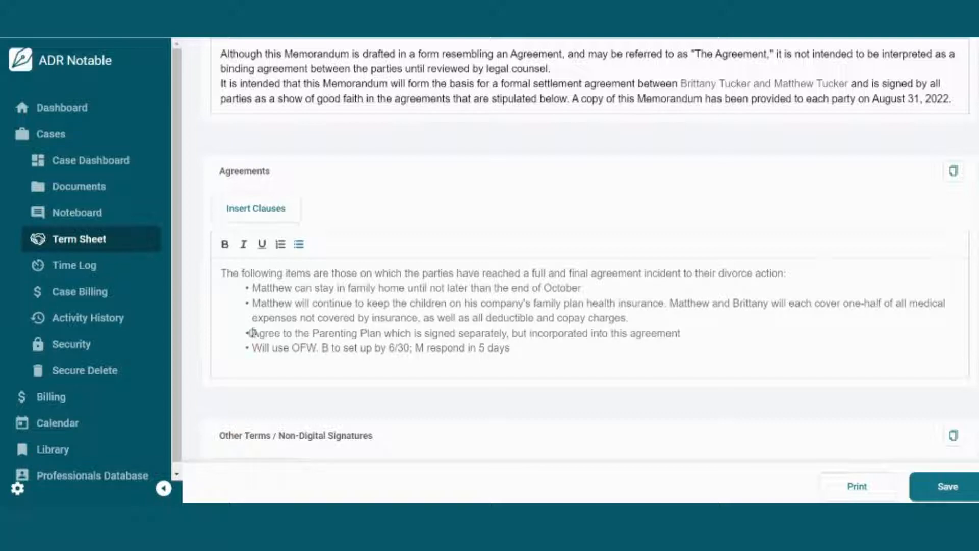
pyautogui.write('Matthew and Br')
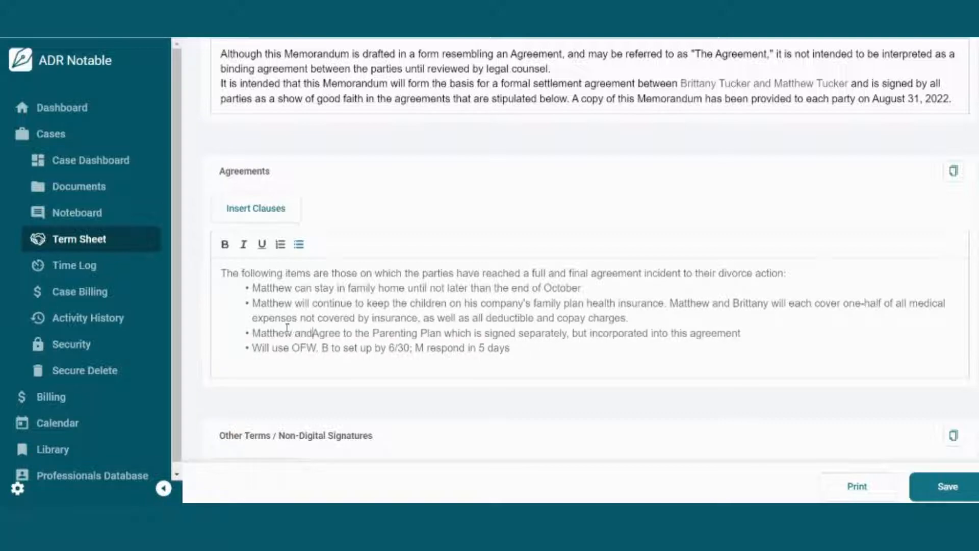
pyautogui.write('ittany')
pyautogui.press('Delete')
pyautogui.write('a')
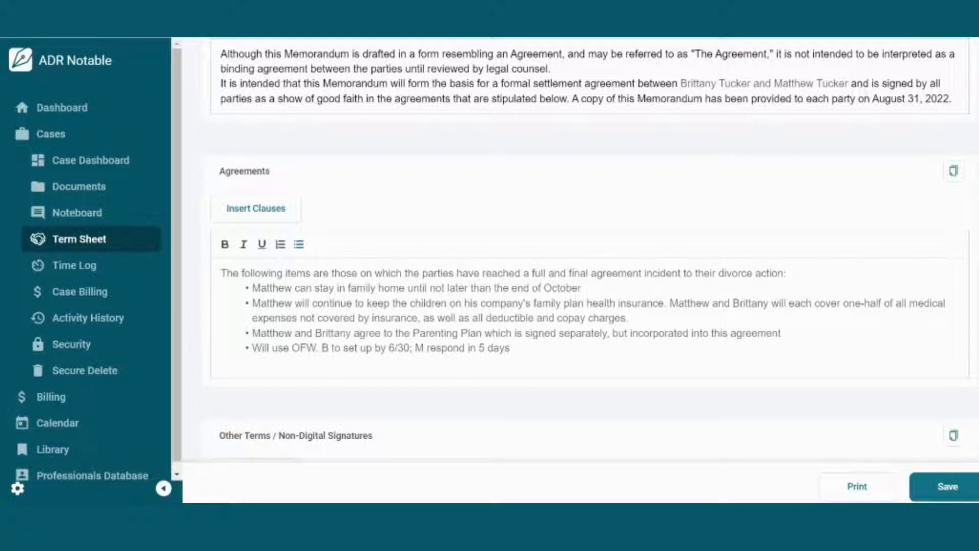
# Step: Insert the Using OFW clause into the last Agreements bullet, ahead of its shorthand note
pyautogui.click(254, 348)
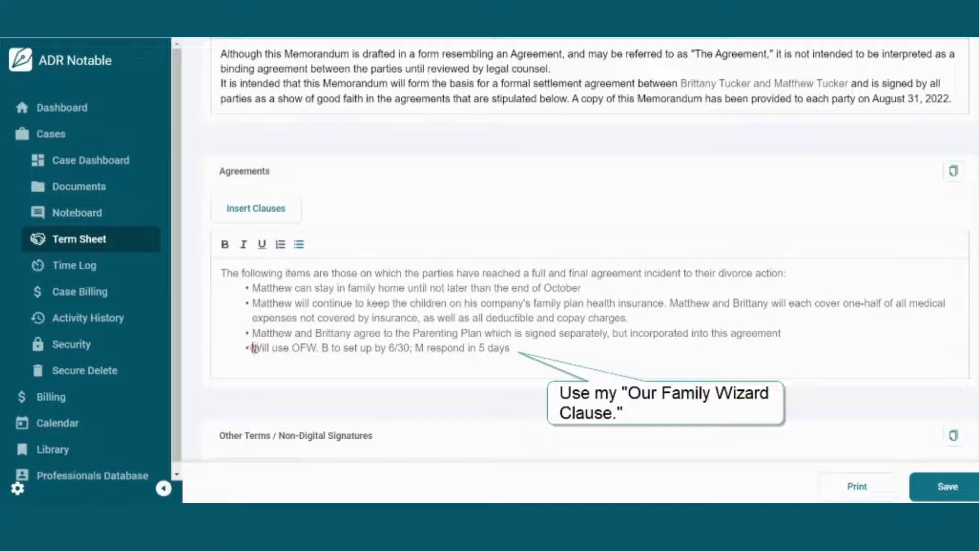
pyautogui.click(260, 210)
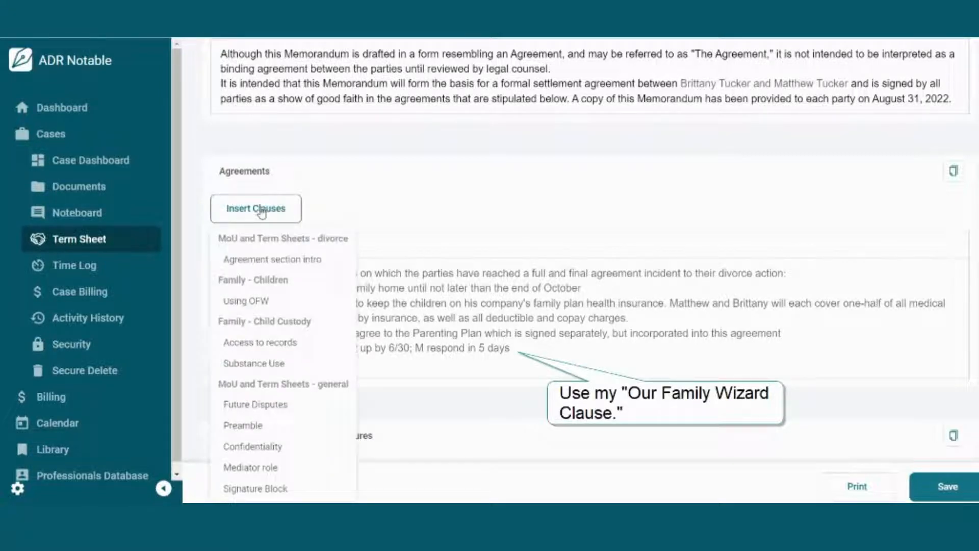
pyautogui.click(258, 300)
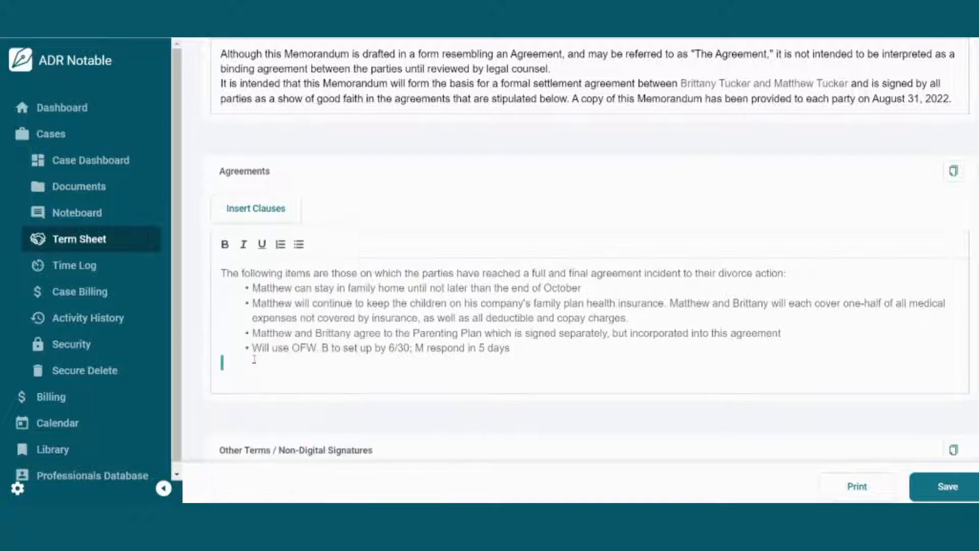
pyautogui.moveTo(254, 359); pyautogui.dragTo(253, 348)
pyautogui.click(253, 346)
pyautogui.write('The parties agree to use Our Family Wizard for all communication except in an emergency. Wife shall set up an account in OFW by <DATE> and shall send Husband an invite. Husband shall set up his account within 5 days of receiving the invitation from Wife. Each party shall be responsible for their own costs for OFW annually.')
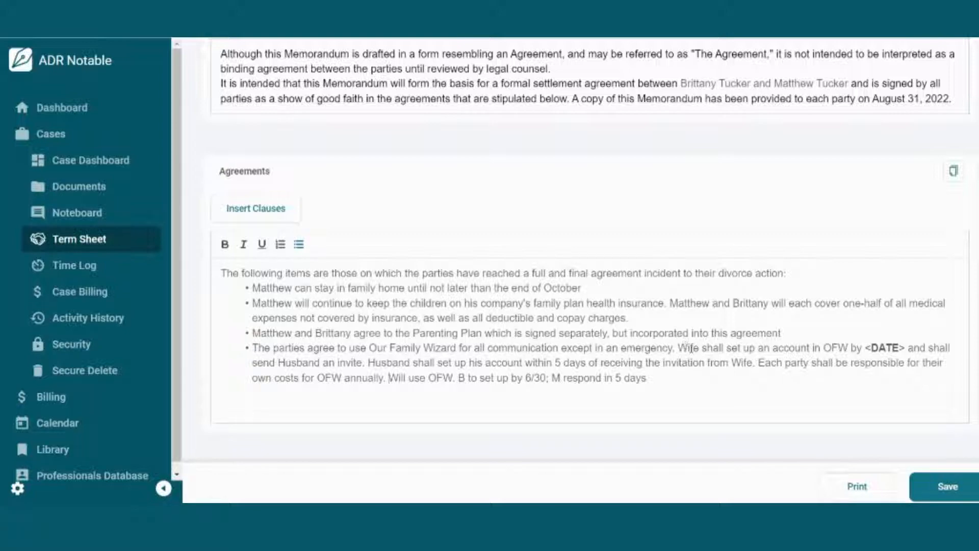
# Step: Replace the clause's Wife, Husband and <DATE> placeholders with the parties' names and September 15
pyautogui.doubleClick(691, 349)
pyautogui.write('Brittany')
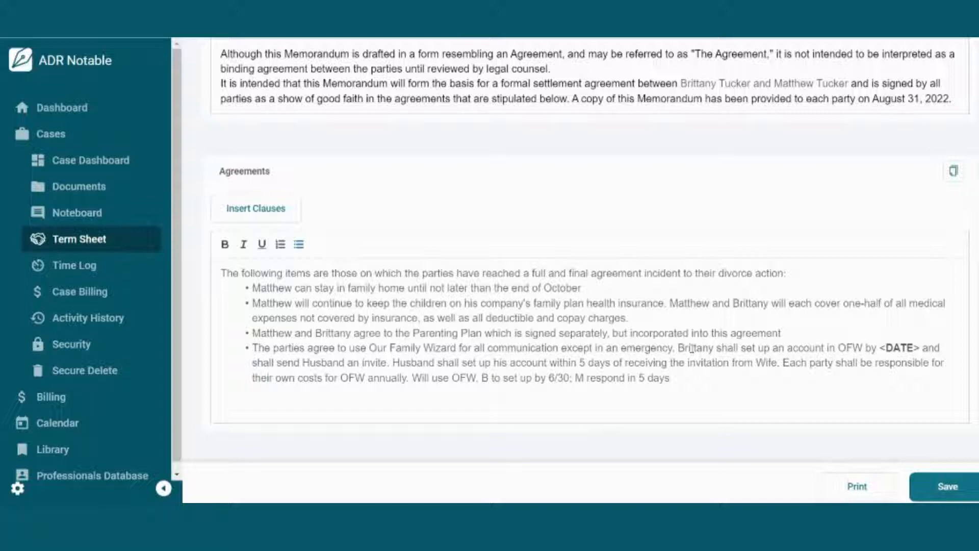
pyautogui.moveTo(881, 347); pyautogui.dragTo(920, 345)
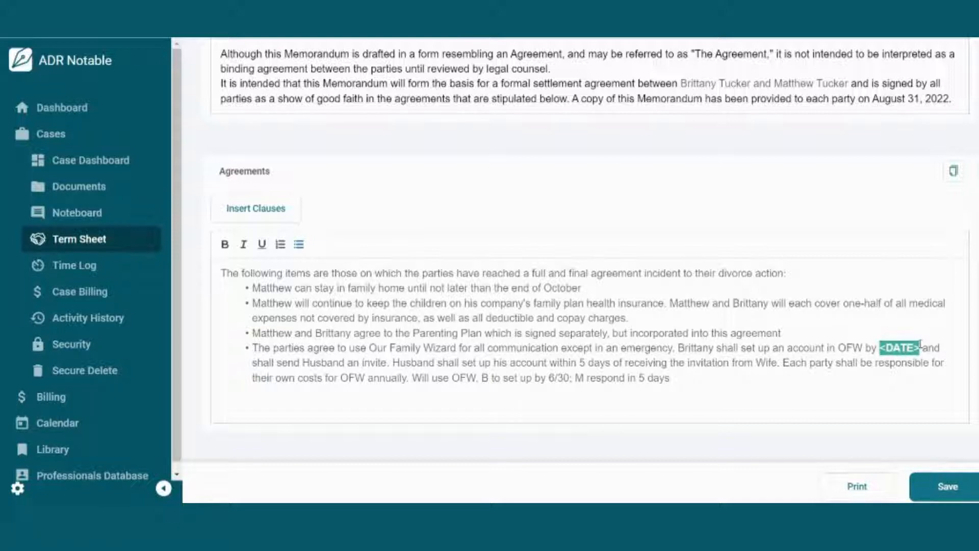
pyautogui.write('September 15')
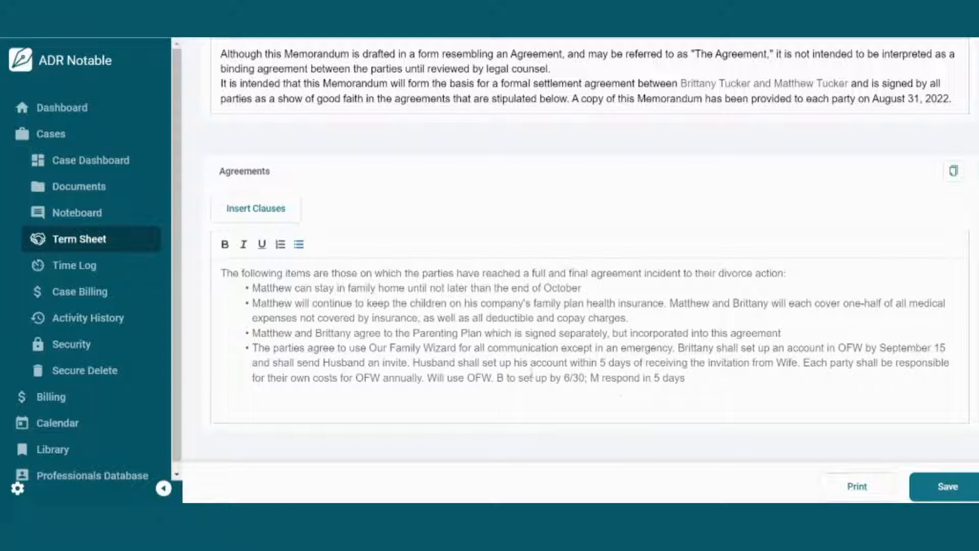
pyautogui.doubleClick(342, 362)
pyautogui.write('Matt')
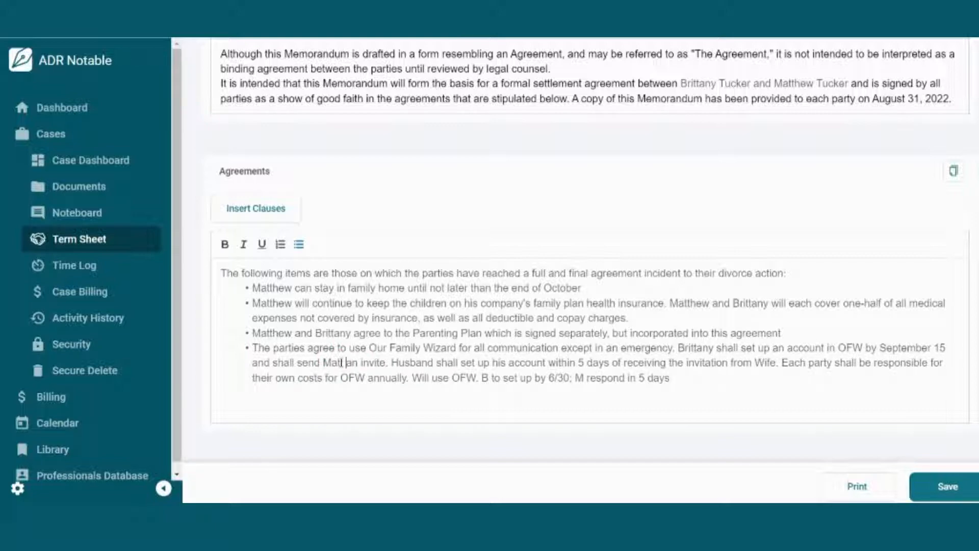
pyautogui.doubleClick(407, 362)
pyautogui.write('Matt')
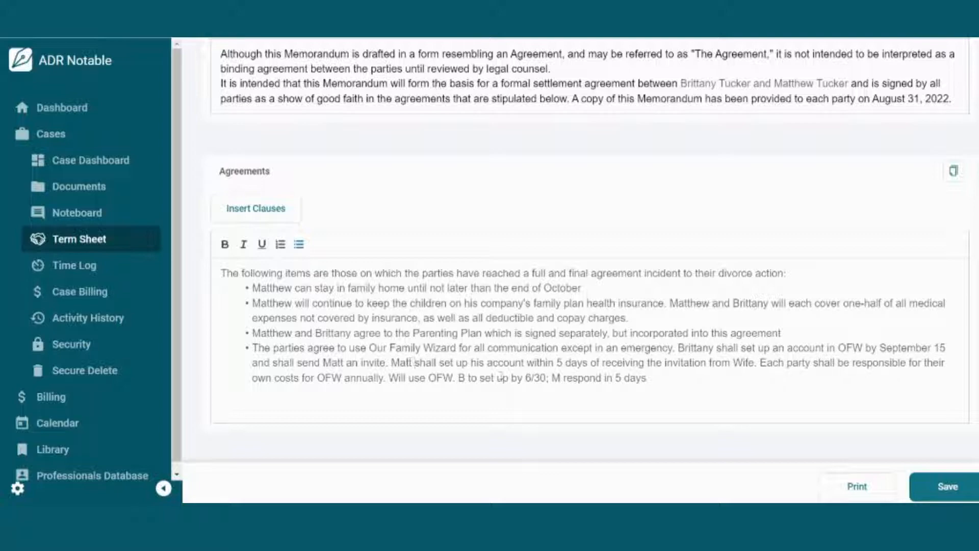
pyautogui.doubleClick(743, 362)
pyautogui.write('Brittany')
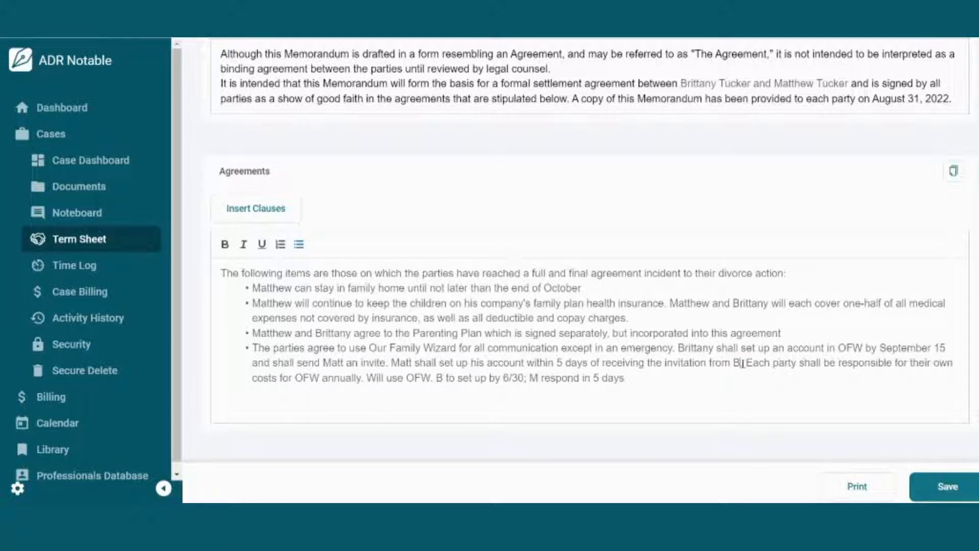
# Step: Delete the leftover shorthand note about OFW from the last bullet
pyautogui.click(391, 377)
pyautogui.moveTo(391, 378); pyautogui.dragTo(667, 383)
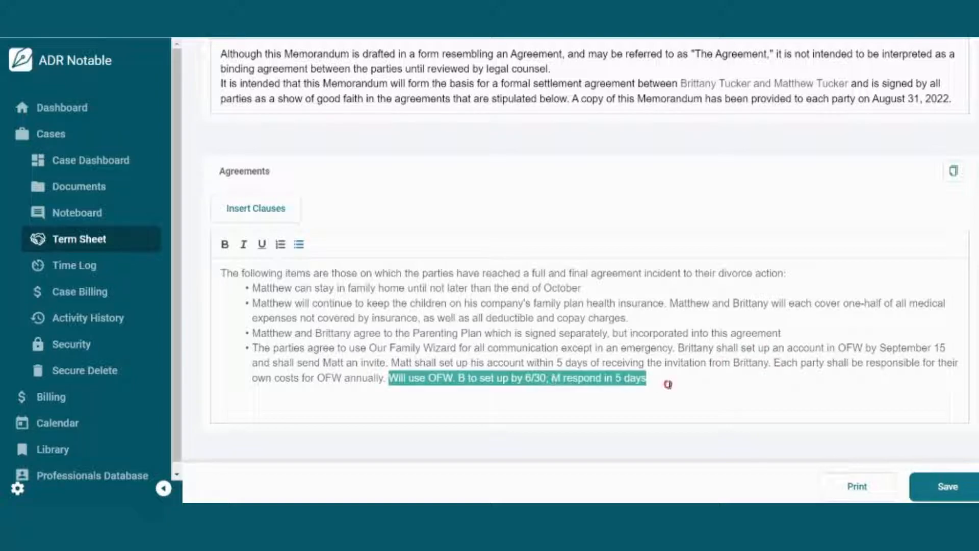
pyautogui.press('BackSpace')
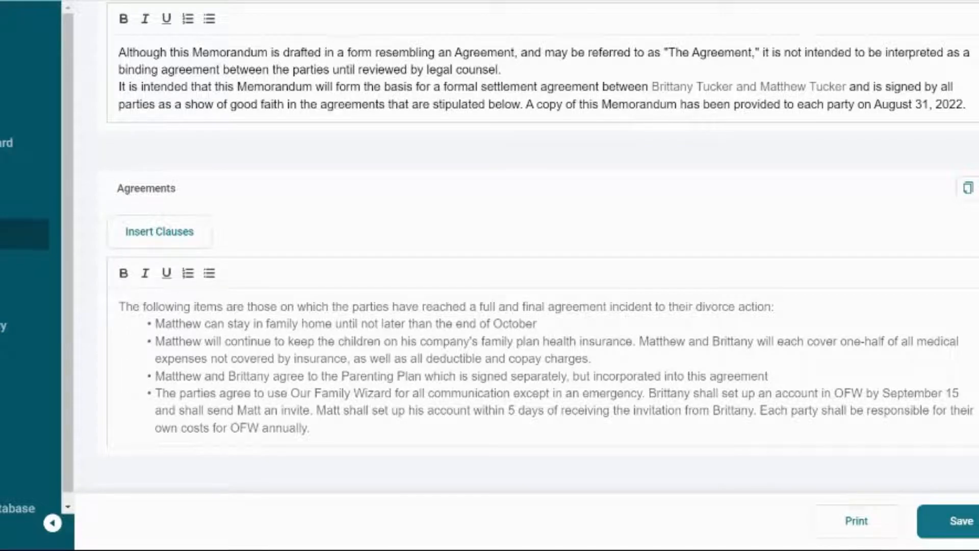
pyautogui.scroll(-8, 542, 247)
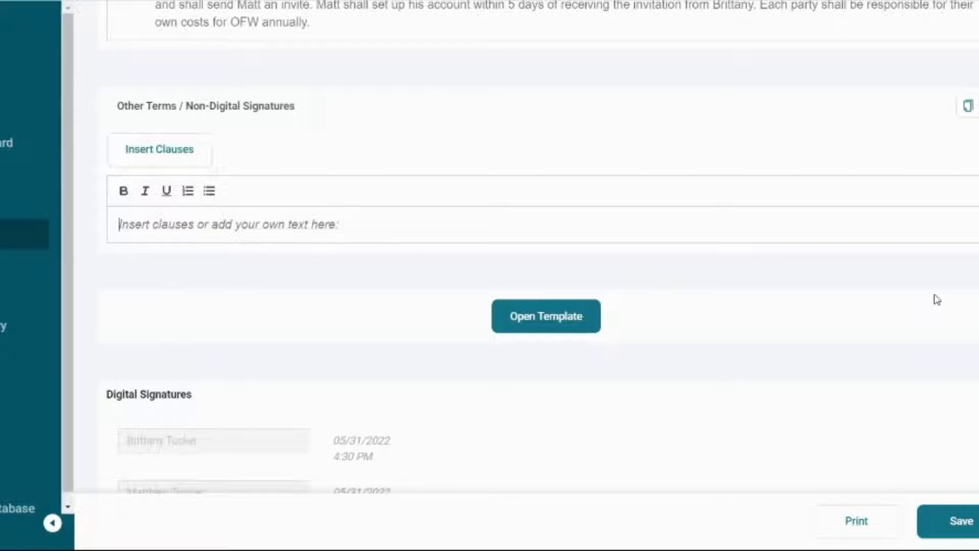
# Step: Retitle the last section Additional Terms and add the Access to records clause
pyautogui.click(288, 108)
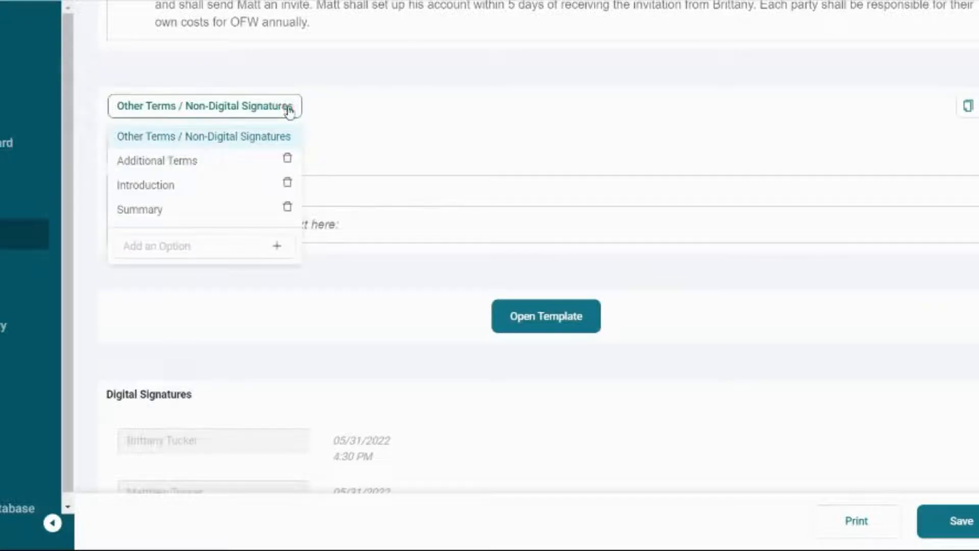
pyautogui.click(228, 163)
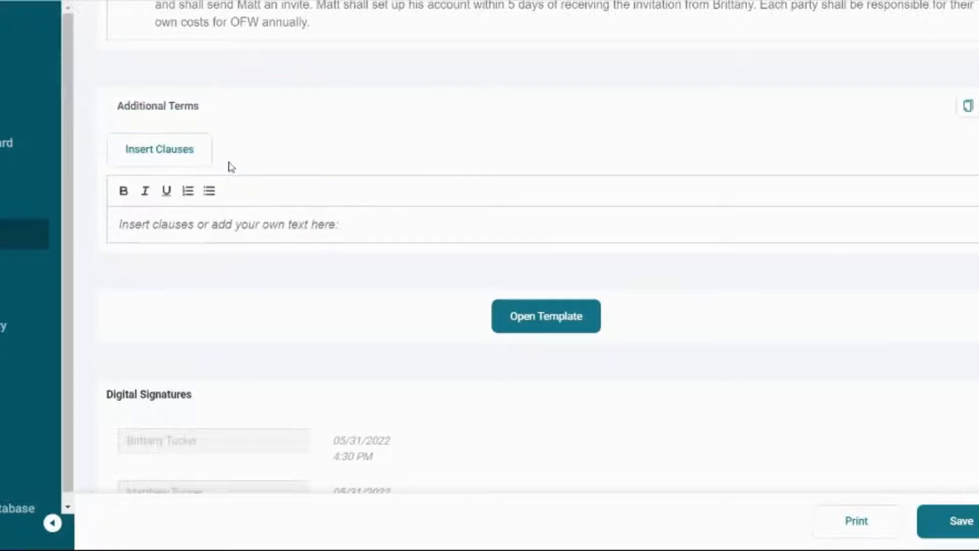
pyautogui.click(208, 153)
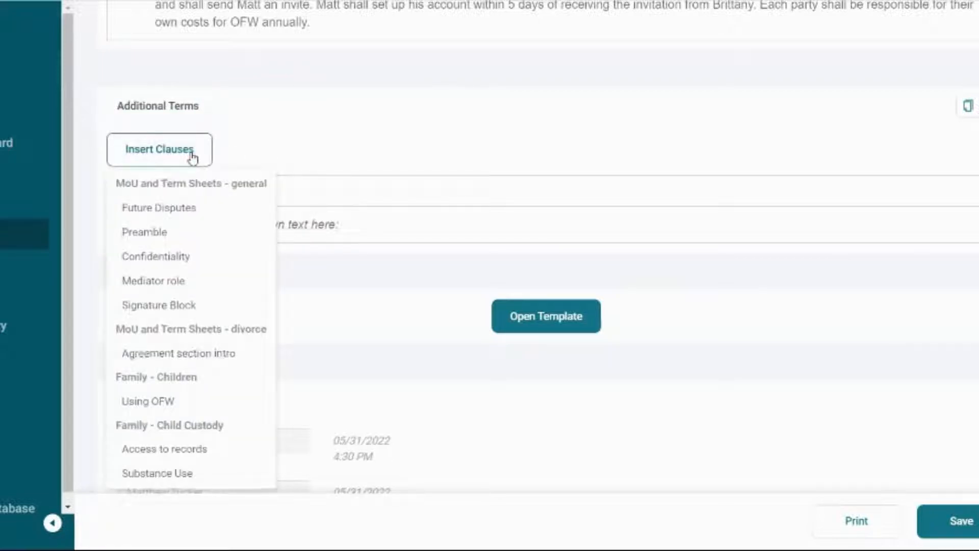
pyautogui.click(196, 449)
pyautogui.click(669, 263)
pyautogui.press('Return')
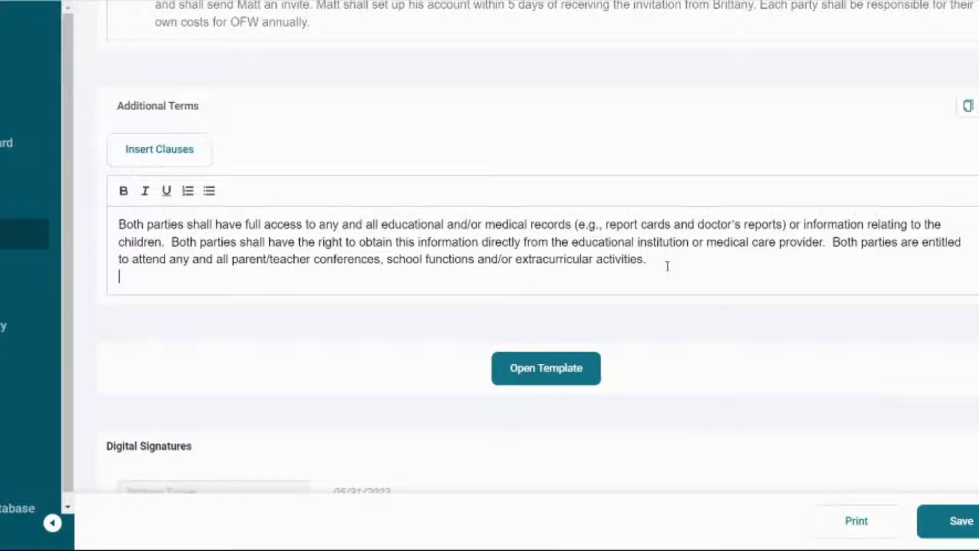
# Step: Add the Substance Use and Mediator role clauses below it, each on its own line
pyautogui.click(186, 153)
pyautogui.click(157, 532)
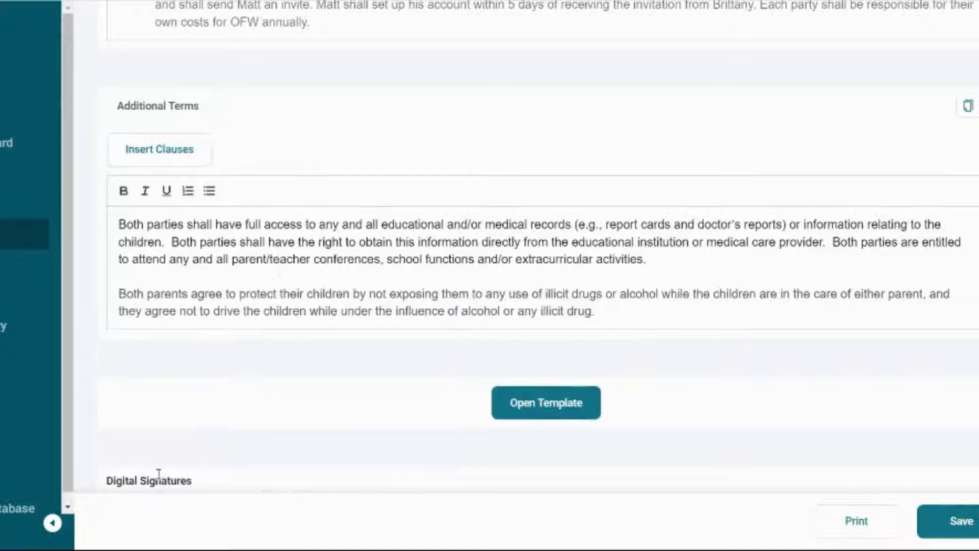
pyautogui.click(603, 313)
pyautogui.press('Return')
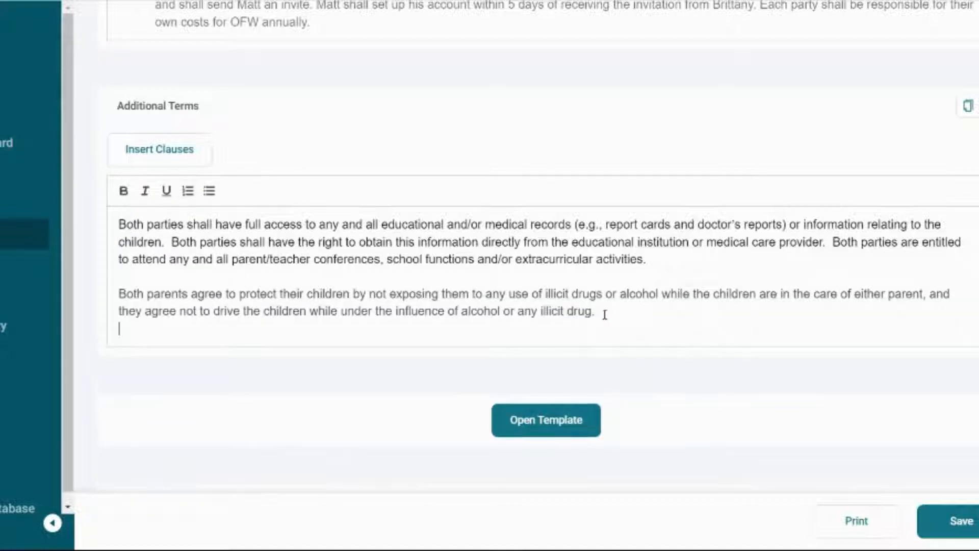
pyautogui.click(182, 153)
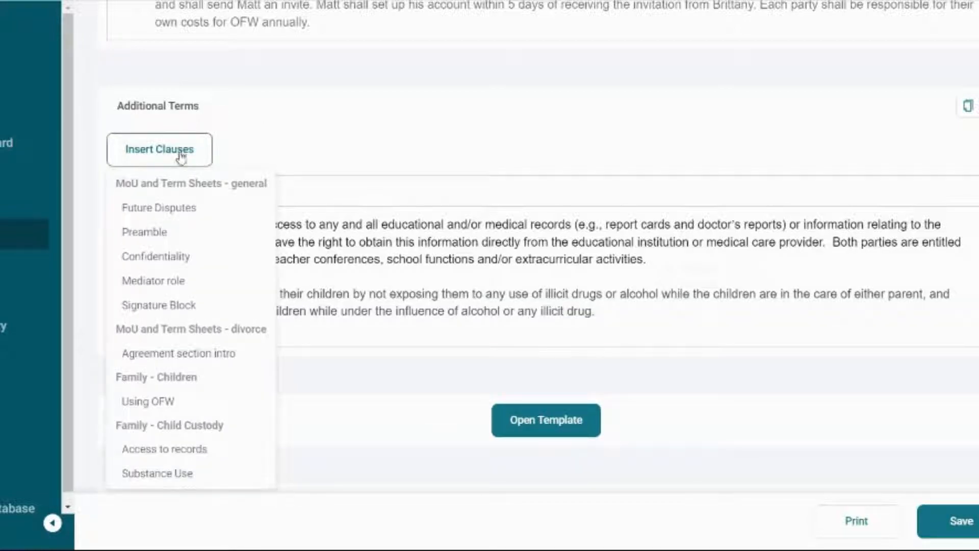
pyautogui.click(164, 281)
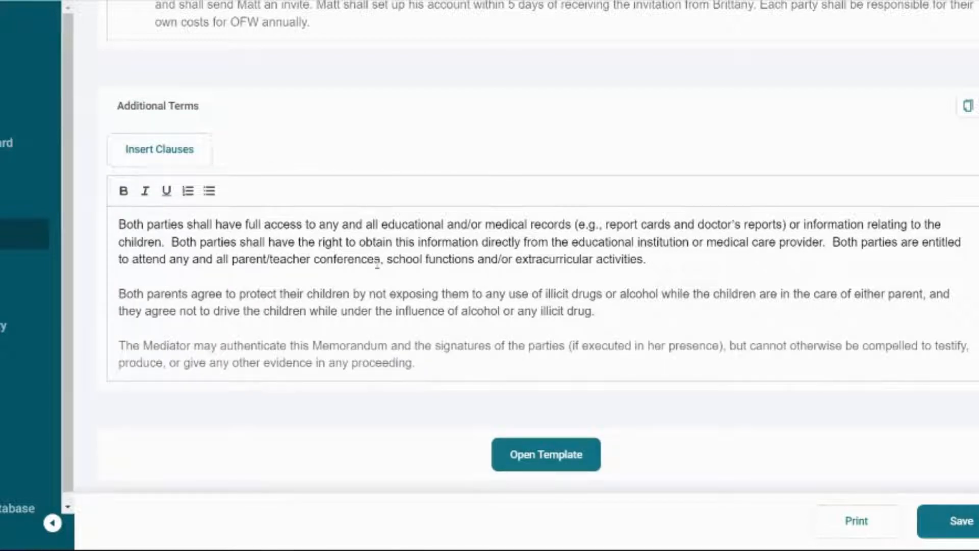
pyautogui.scroll(-2, 377, 264)
pyautogui.scroll(-5, 736, 245)
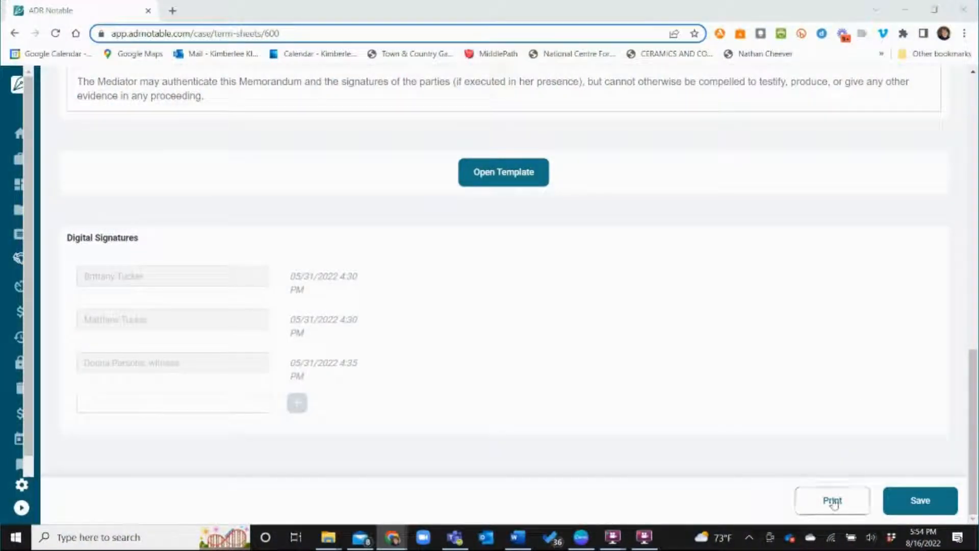
pyautogui.click(833, 502)
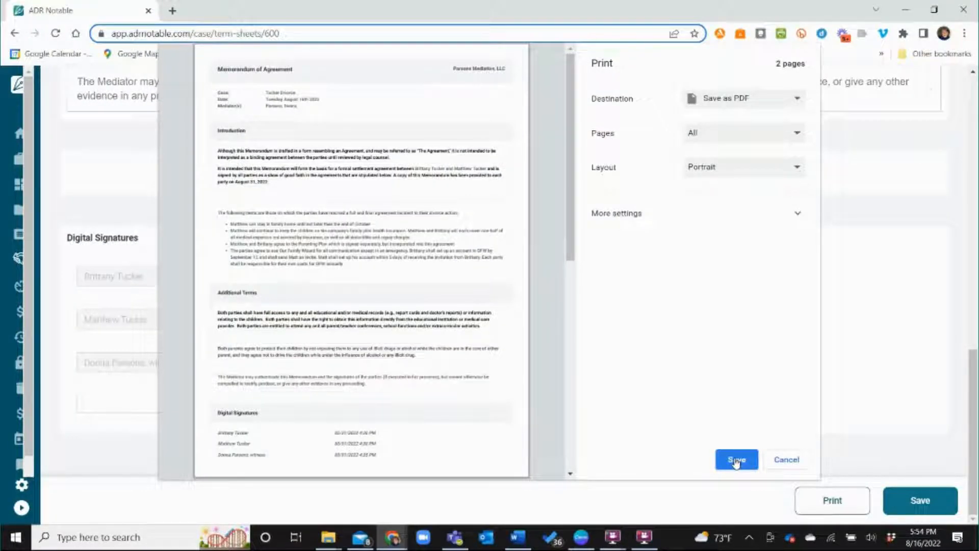
pyautogui.click(781, 460)
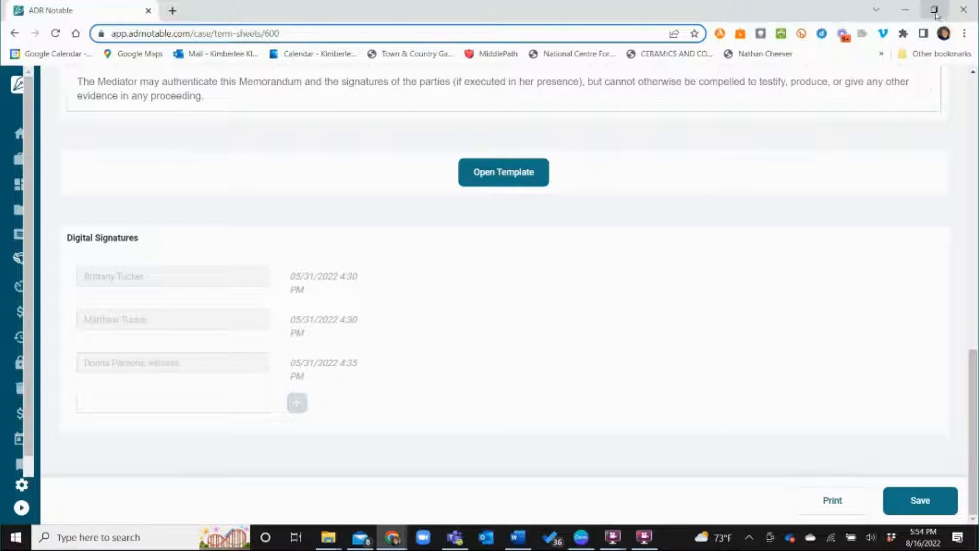
pyautogui.scroll(10, 801, 234)
pyautogui.scroll(2, 801, 239)
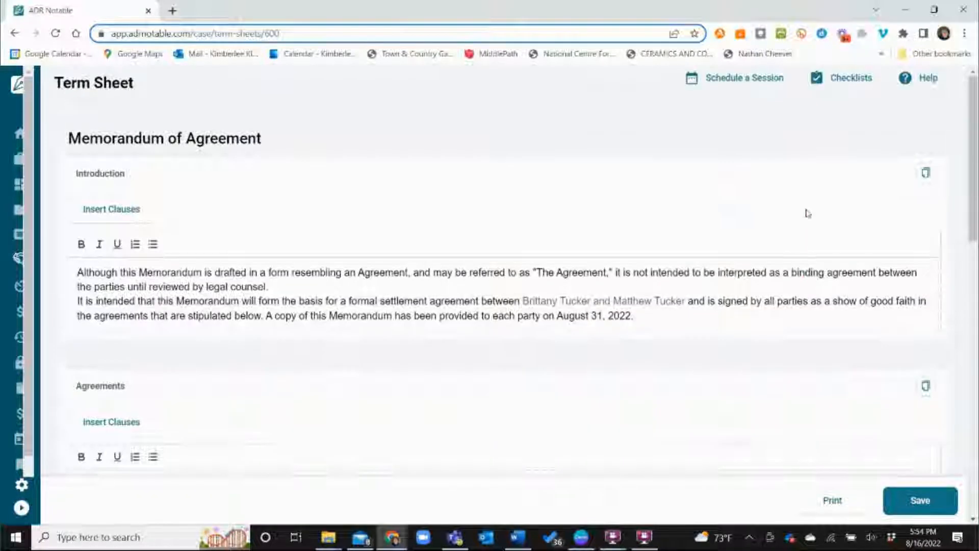
# Step: Create a new Word document from the Parsons Mediation Term Sheet Template
pyautogui.click(936, 9)
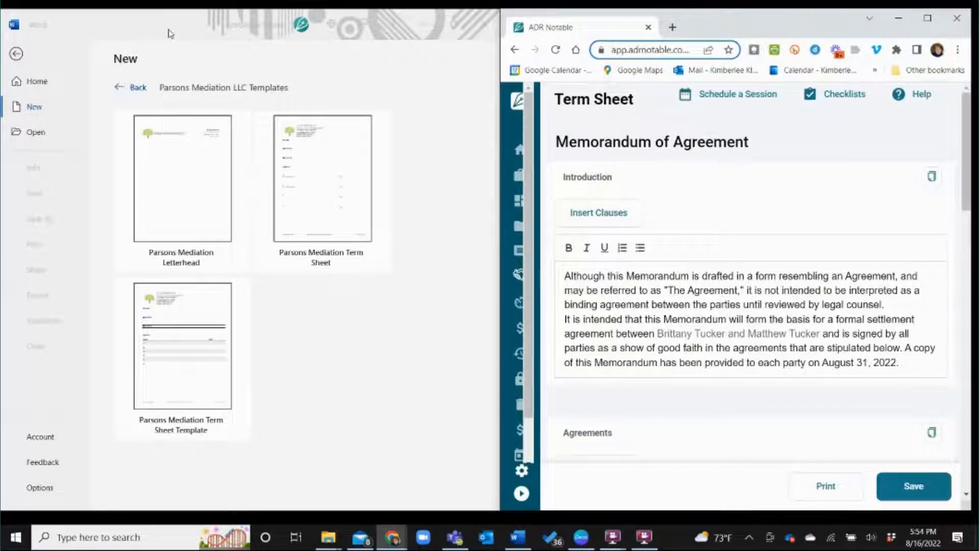
pyautogui.click(191, 348)
pyautogui.click(191, 349)
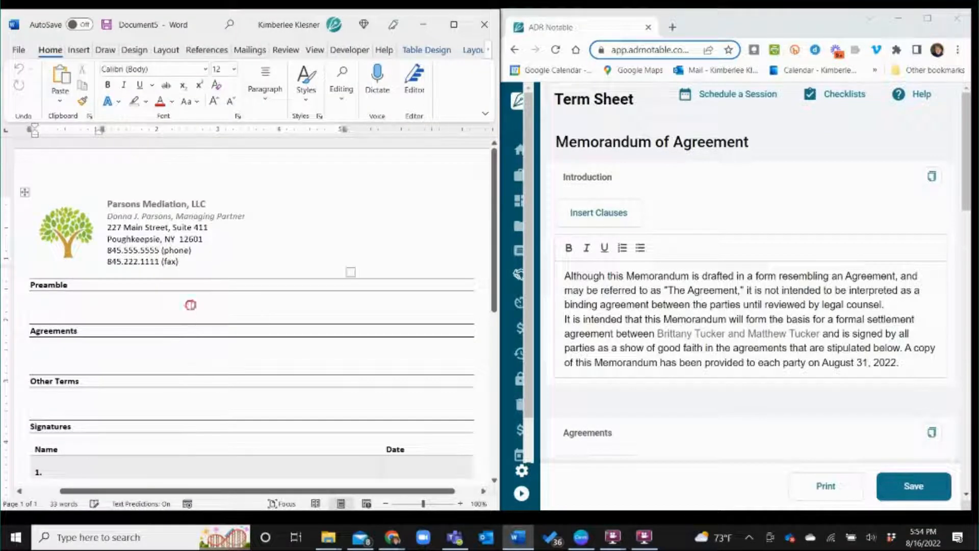
# Step: Paste the copied Introduction text onto the Preamble line and remove the trailing empty paragraph
pyautogui.click(189, 304)
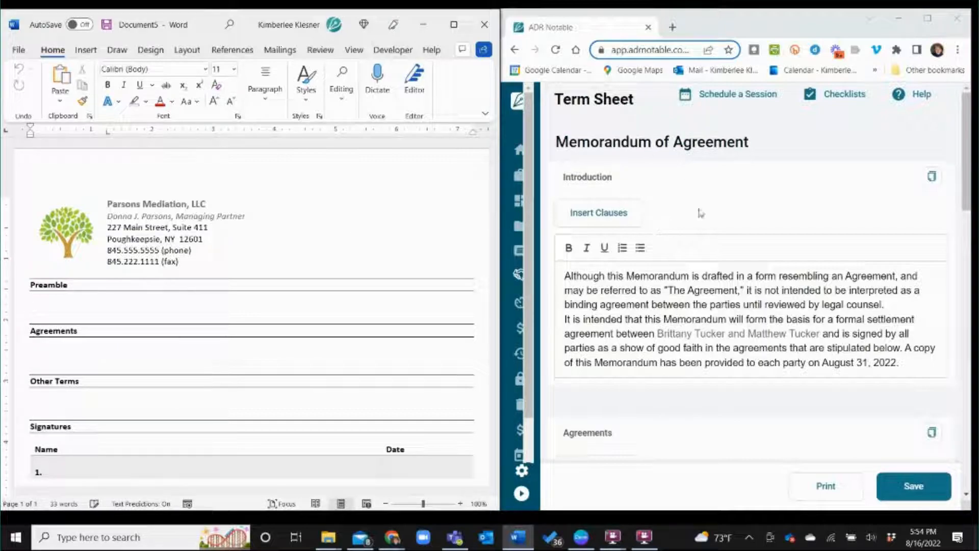
pyautogui.click(934, 178)
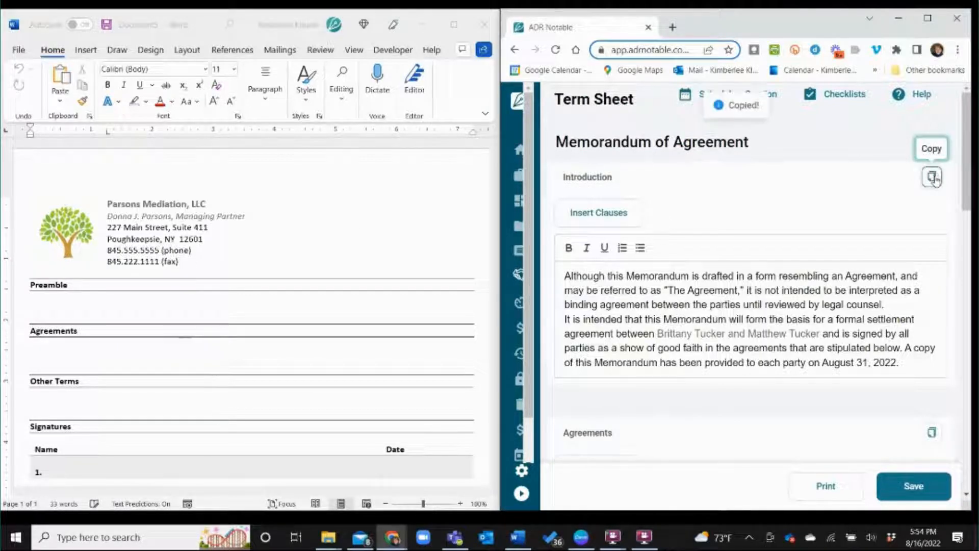
pyautogui.click(79, 306)
pyautogui.rightClick(79, 306)
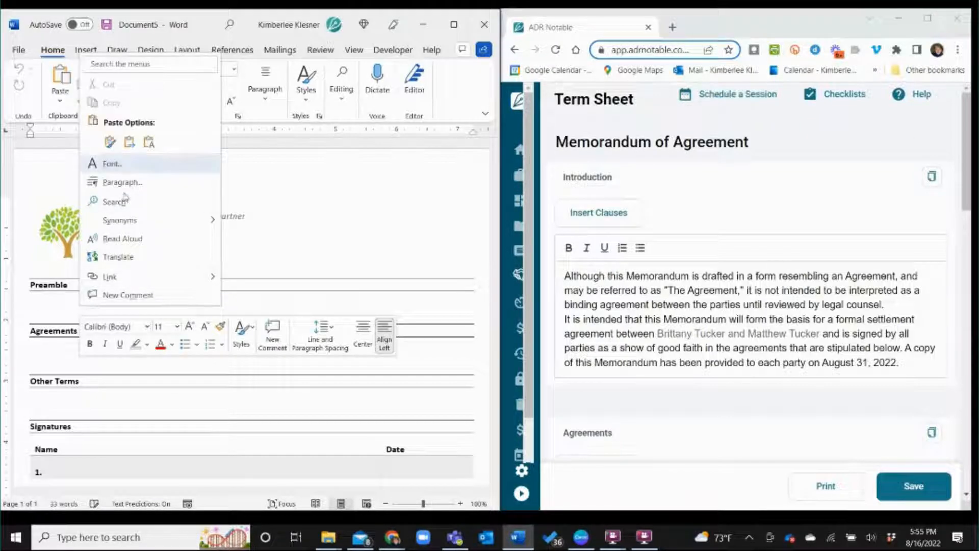
pyautogui.click(131, 142)
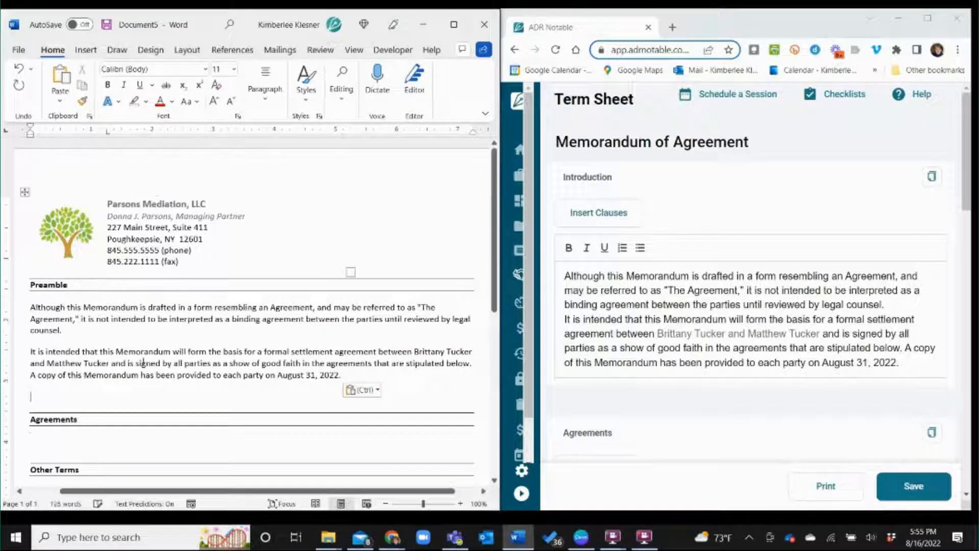
pyautogui.press('BackSpace')
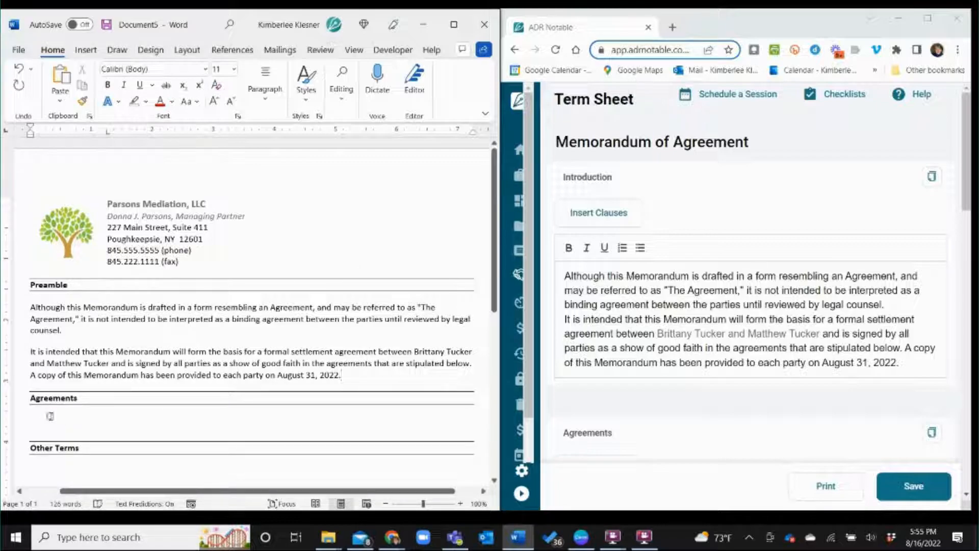
# Step: Paste the Agreements lead-in sentence and its four bullets from ADR Notable under Word's Agreements heading
pyautogui.scroll(-5, 649, 326)
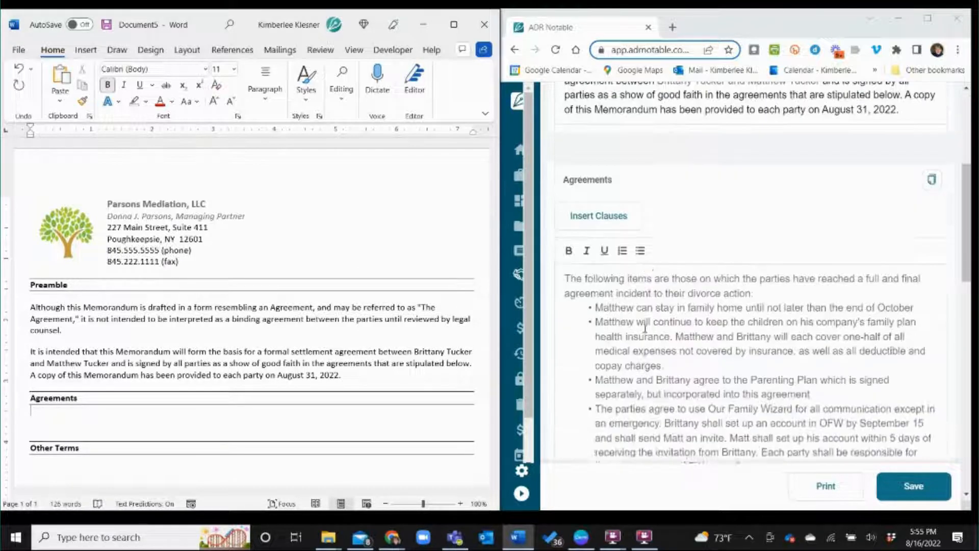
pyautogui.click(932, 178)
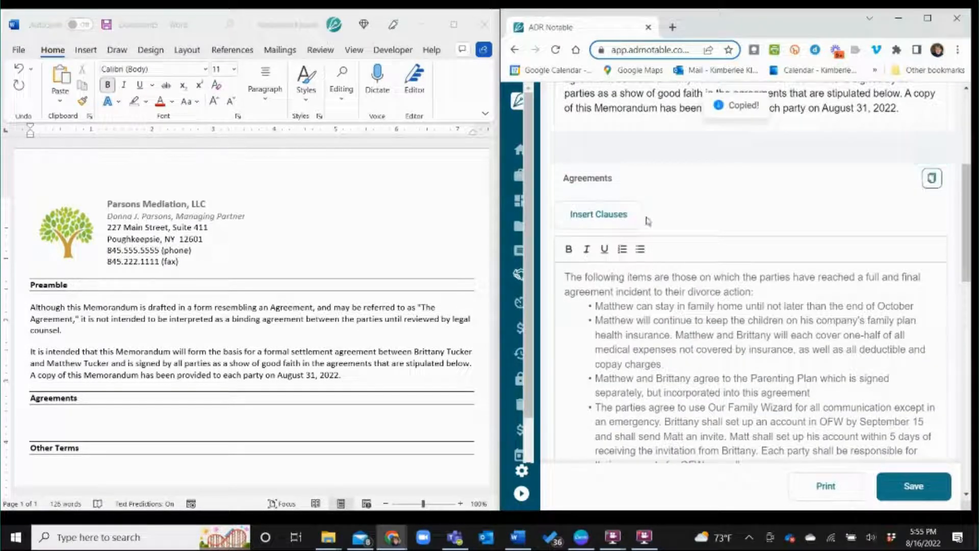
pyautogui.click(32, 418)
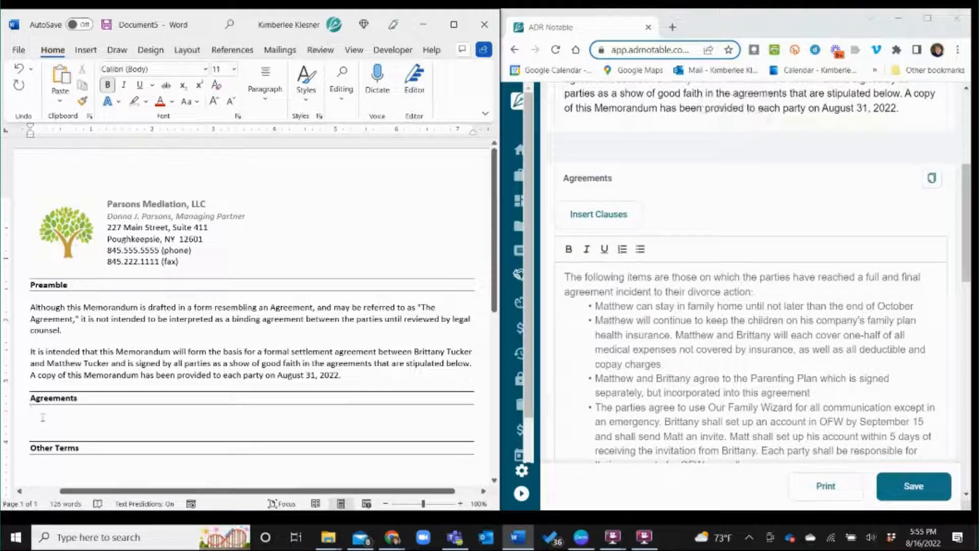
pyautogui.rightClick(46, 424)
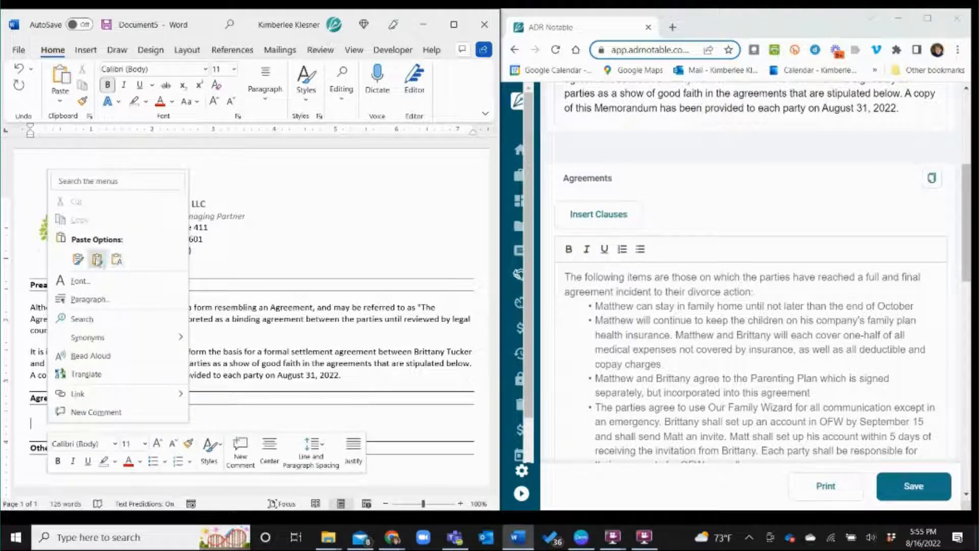
pyautogui.click(97, 259)
pyautogui.scroll(-2, 120, 277)
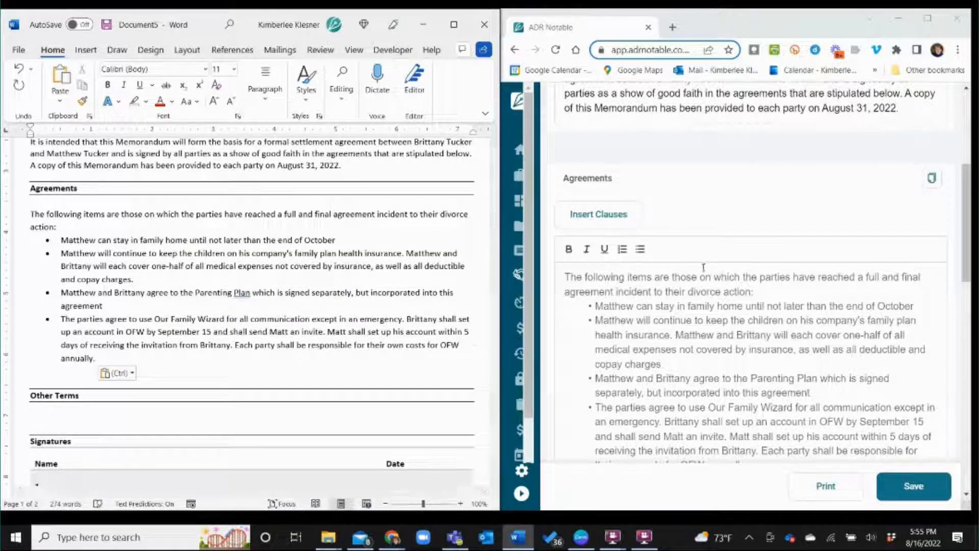
pyautogui.scroll(-7, 756, 278)
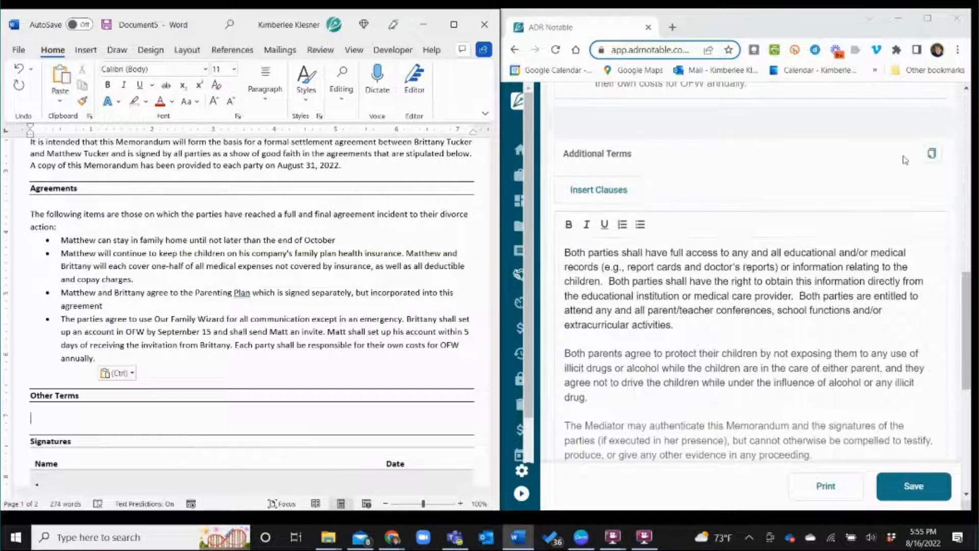
# Step: Paste the copied Additional Terms text under the Other Terms heading
pyautogui.click(932, 154)
pyautogui.click(33, 415)
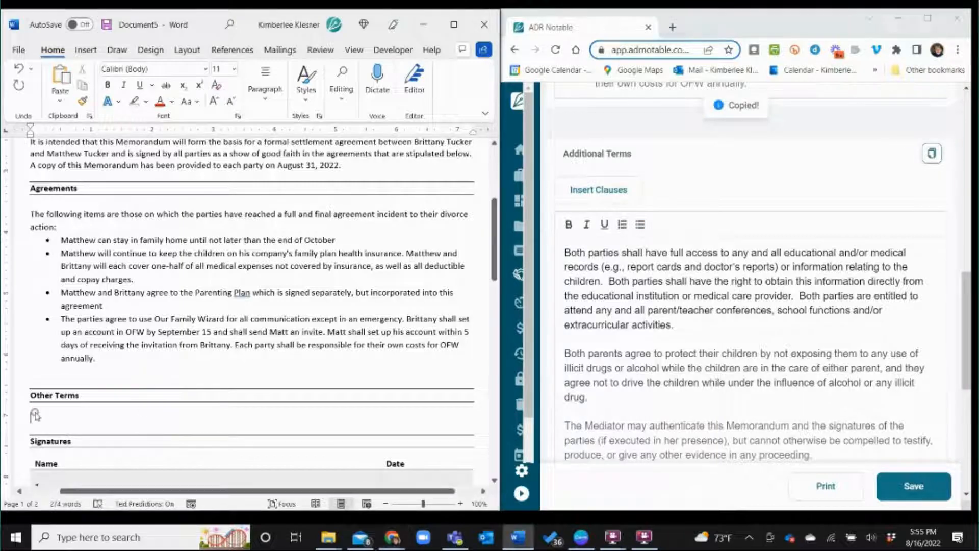
pyautogui.rightClick(32, 415)
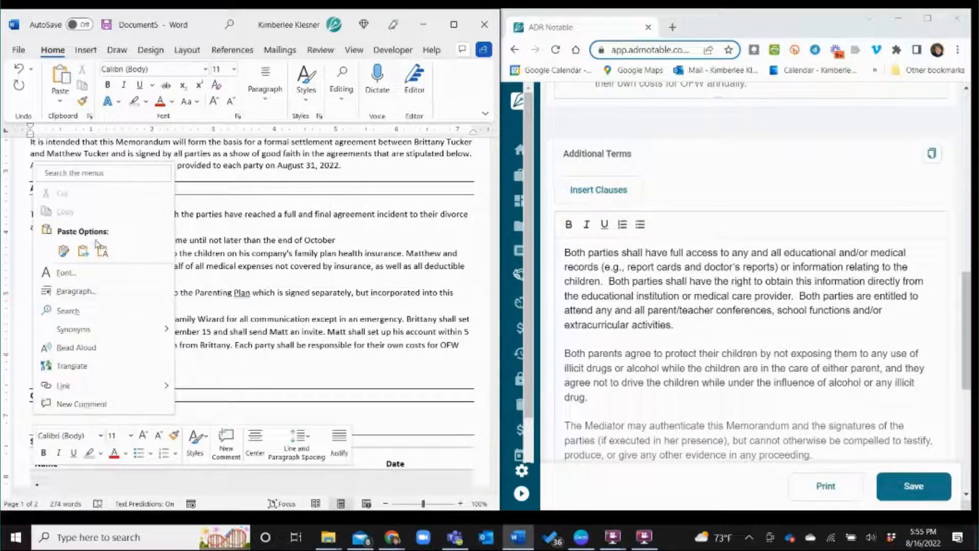
pyautogui.click(83, 251)
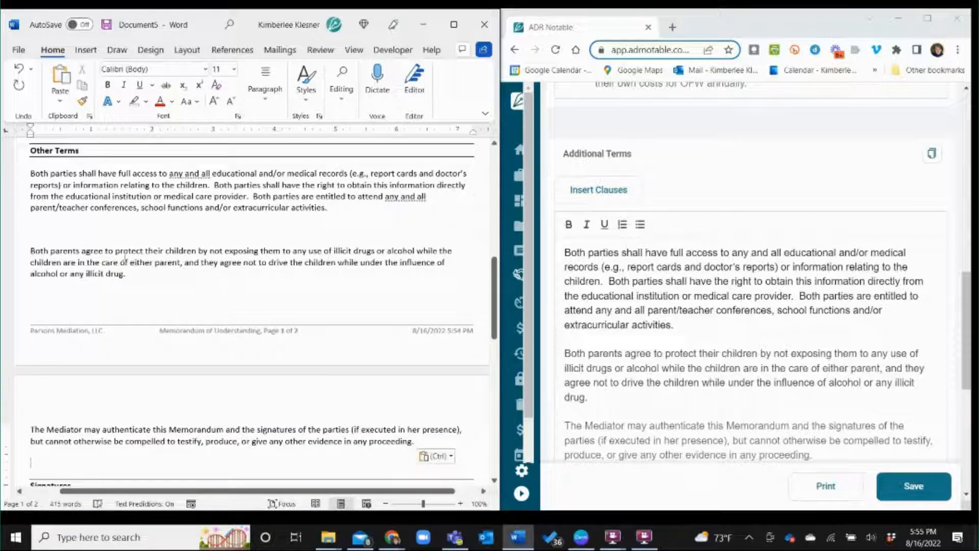
# Step: Remove the extra blank lines between and below the pasted paragraphs so Signatures stays on page 1
pyautogui.click(81, 227)
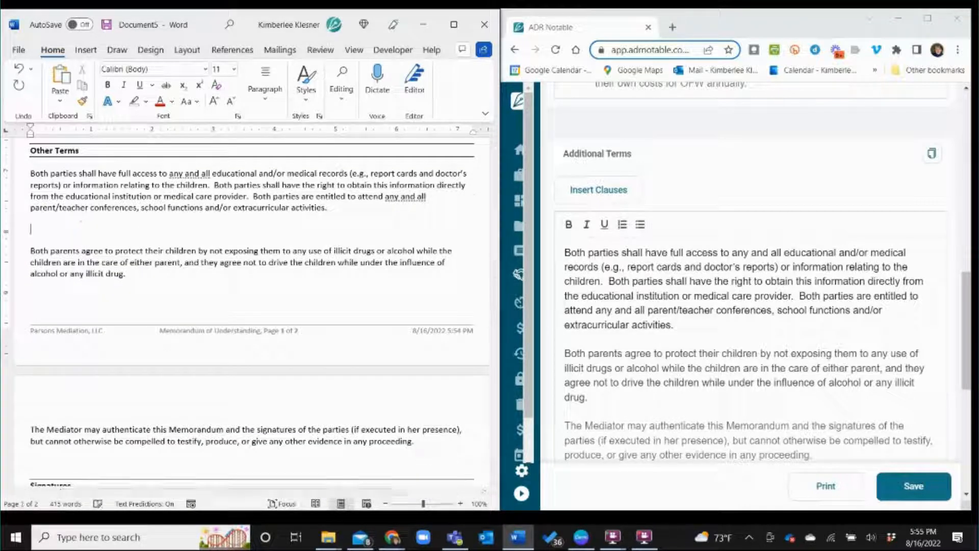
pyautogui.press('BackSpace')
pyautogui.press('BackSpace')
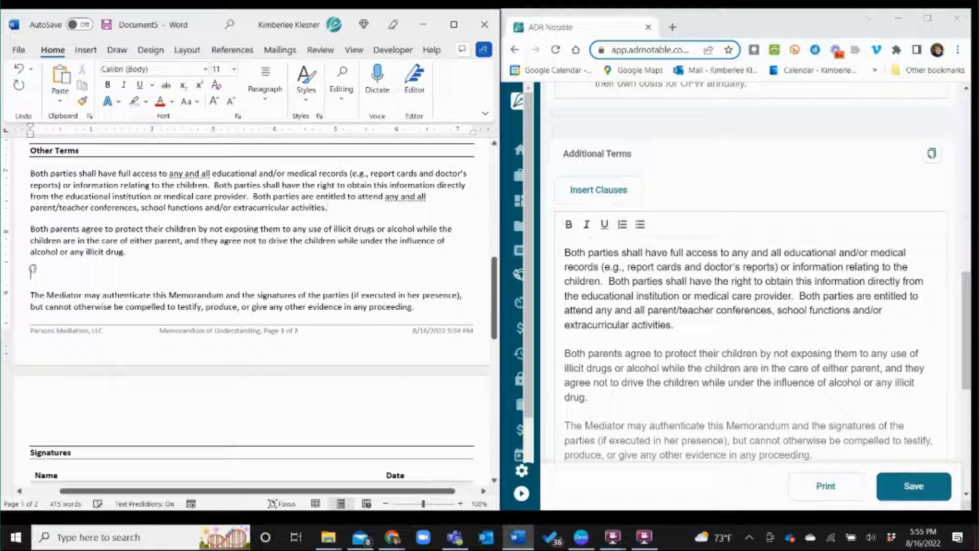
pyautogui.click(36, 305)
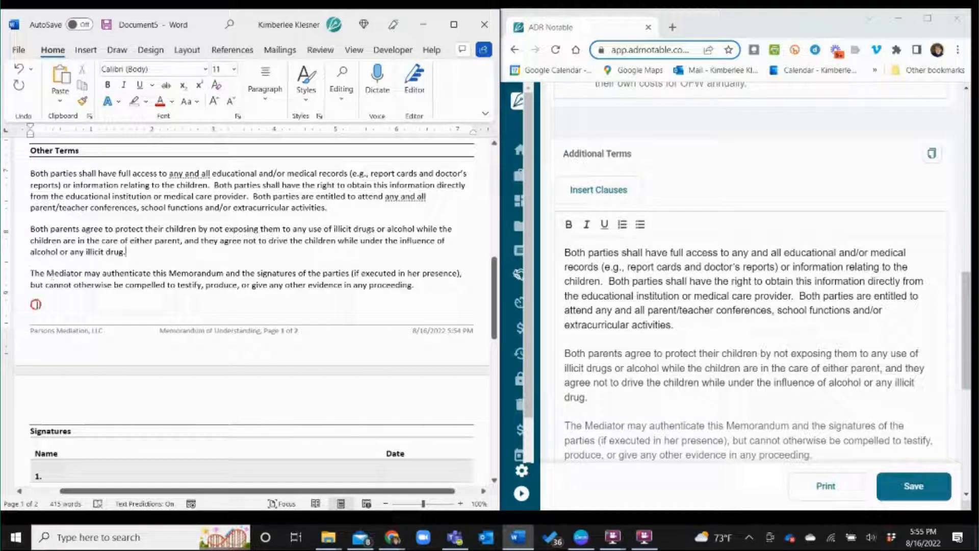
pyautogui.press('BackSpace')
pyautogui.scroll(6, 71, 270)
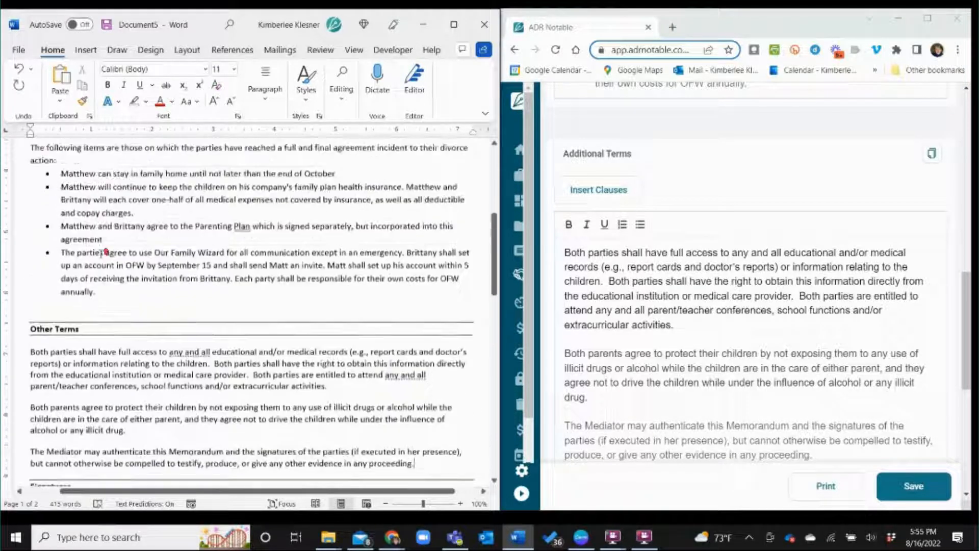
pyautogui.scroll(3, 104, 252)
pyautogui.scroll(-3, 46, 357)
pyautogui.click(38, 402)
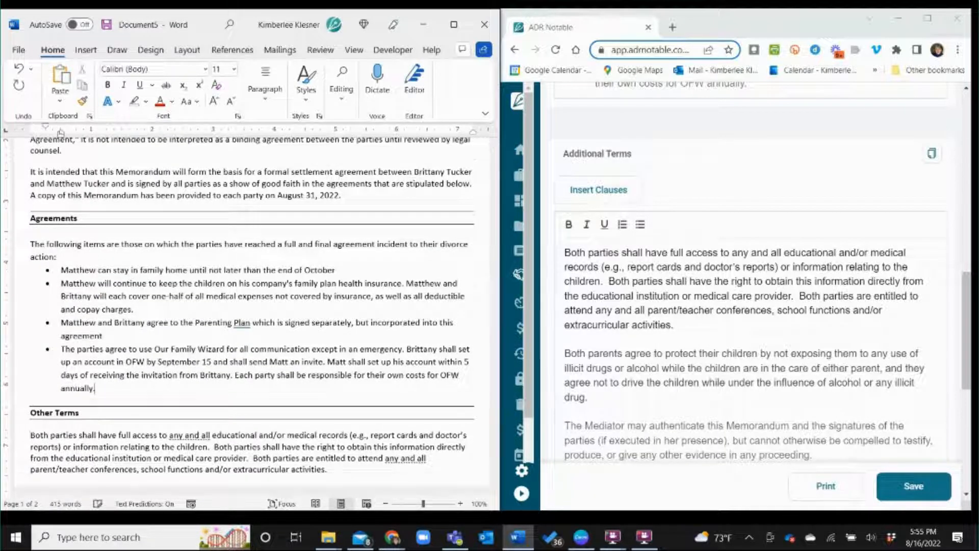
pyautogui.scroll(6, 76, 381)
pyautogui.scroll(-1, 97, 359)
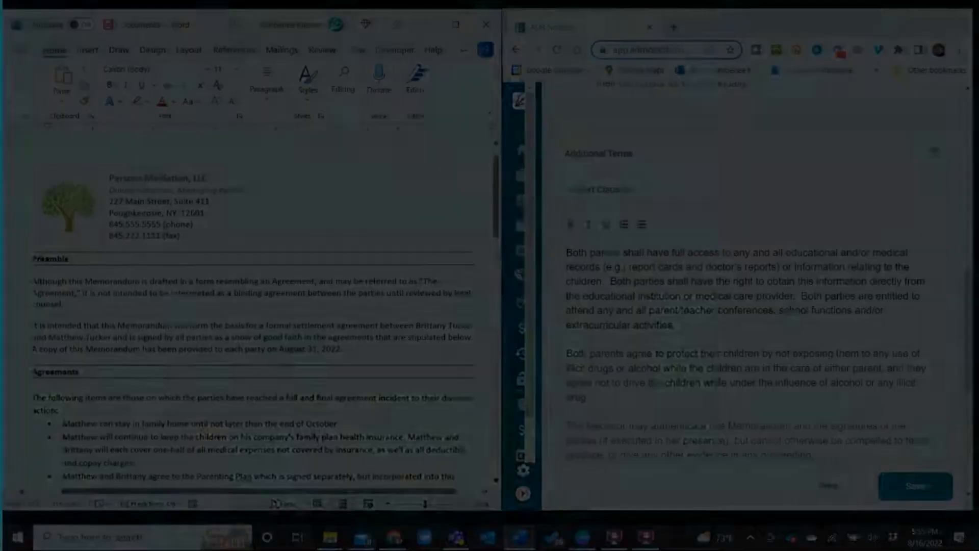